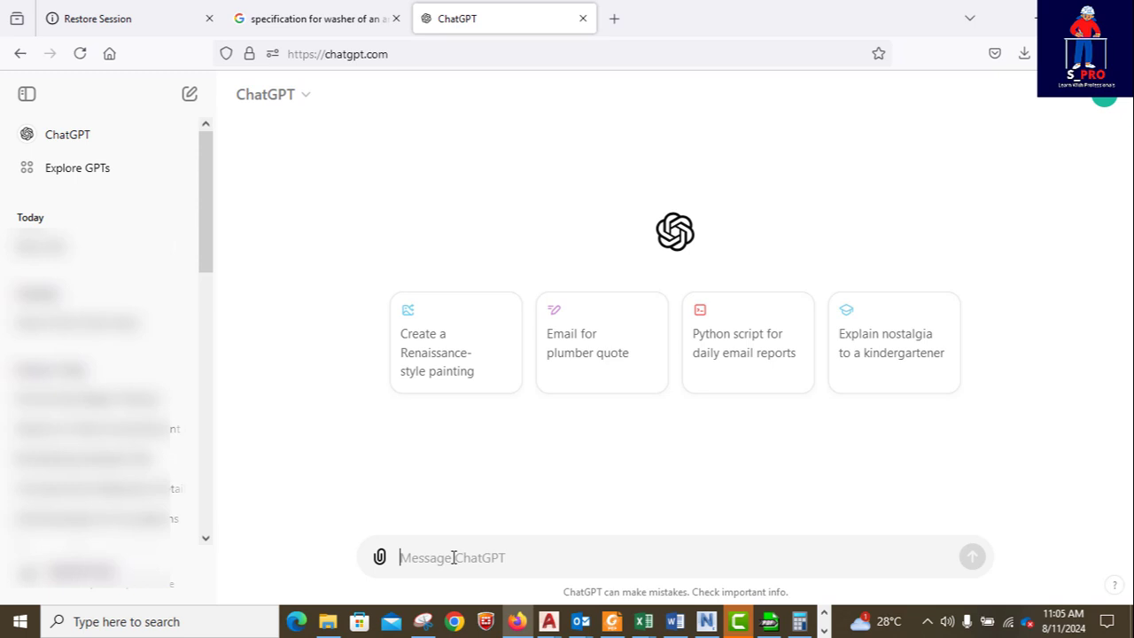
Step: Type the prompt 'Generate a staad.pro input file for a 6m high and 3.5m wide steel portal frame'
{"action": "type", "text": "gene"}
{"action": "key", "text": "BackSpace"}
{"action": "key", "text": "BackSpace"}
{"action": "key", "text": "BackSpace"}
{"action": "key", "text": "BackSpace"}
{"action": "type", "text": "Generate"}
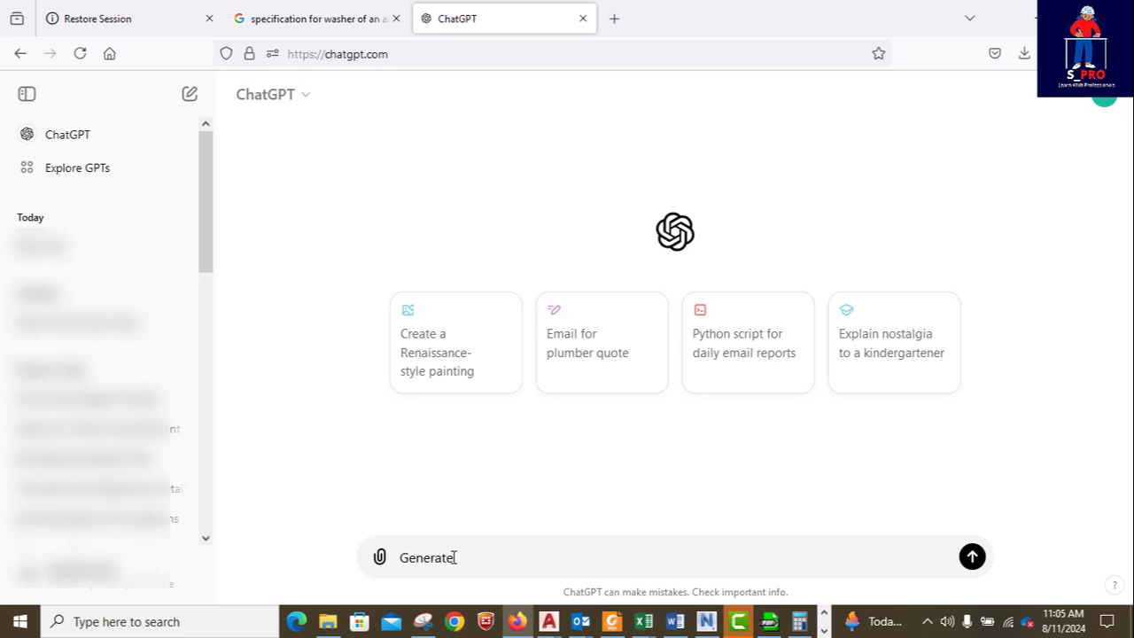
{"action": "type", "text": " a stta"}
{"action": "key", "text": "BackSpace"}
{"action": "key", "text": "BackSpace"}
{"action": "type", "text": "aad.pro in"}
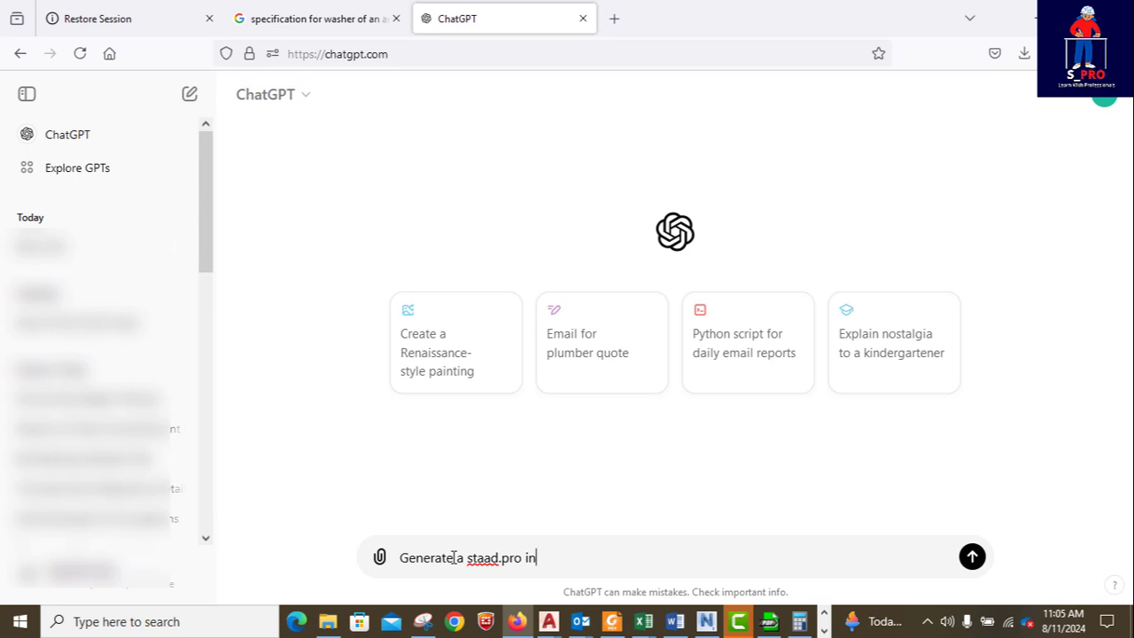
{"action": "type", "text": "put file for a steel "}
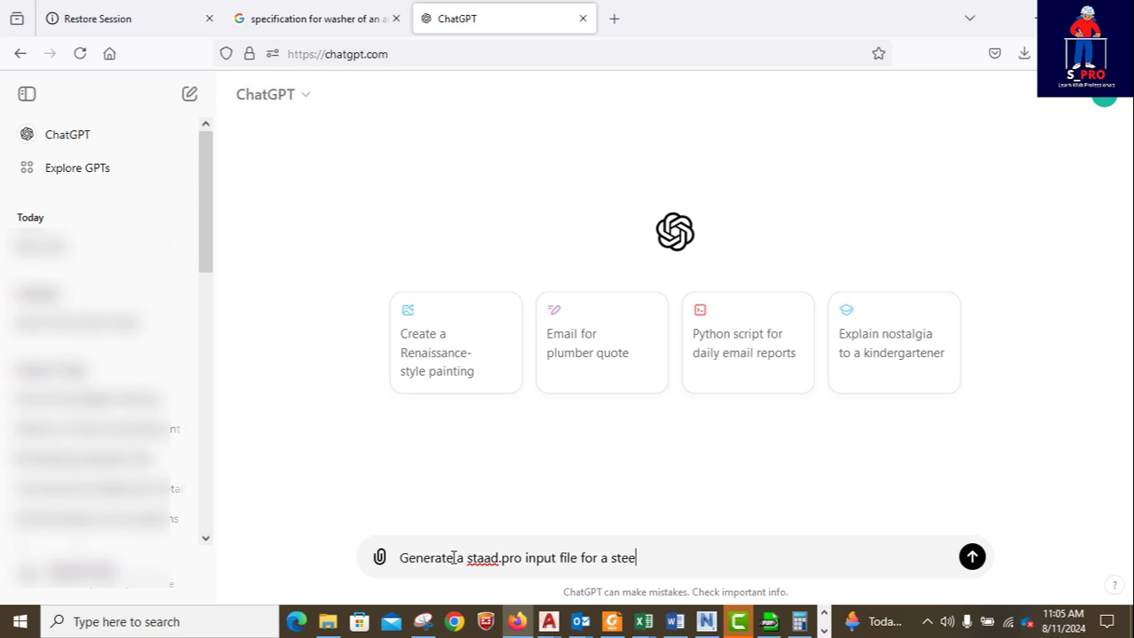
{"action": "type", "text": "portal frame"}
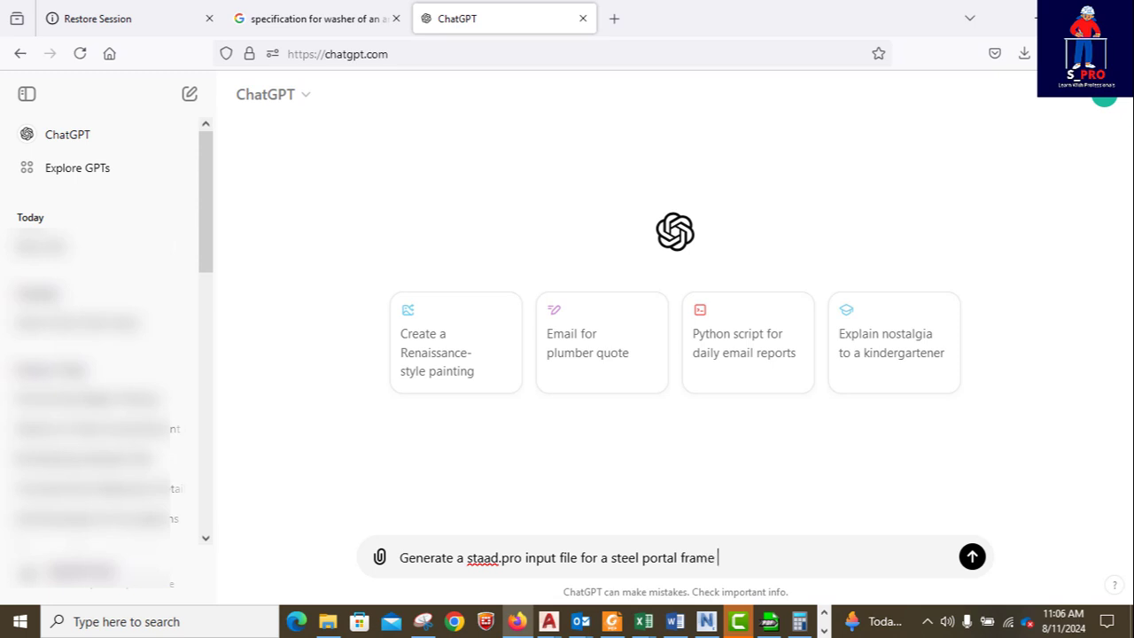
{"action": "key", "text": "Left"}
{"action": "key", "text": "Left"}
{"action": "key", "text": "Left"}
{"action": "key", "text": "Left"}
{"action": "key", "text": "Left"}
{"action": "key", "text": "Left"}
{"action": "key", "text": "Left"}
{"action": "key", "text": "Left"}
{"action": "key", "text": "Left"}
{"action": "key", "text": "Left"}
{"action": "key", "text": "Left"}
{"action": "key", "text": "Left"}
{"action": "key", "text": "Left"}
{"action": "key", "text": "Left"}
{"action": "key", "text": "Left"}
{"action": "key", "text": "Left"}
{"action": "key", "text": "Left"}
{"action": "key", "text": "Left"}
{"action": "key", "text": "Left"}
{"action": "type", "text": "6m "}
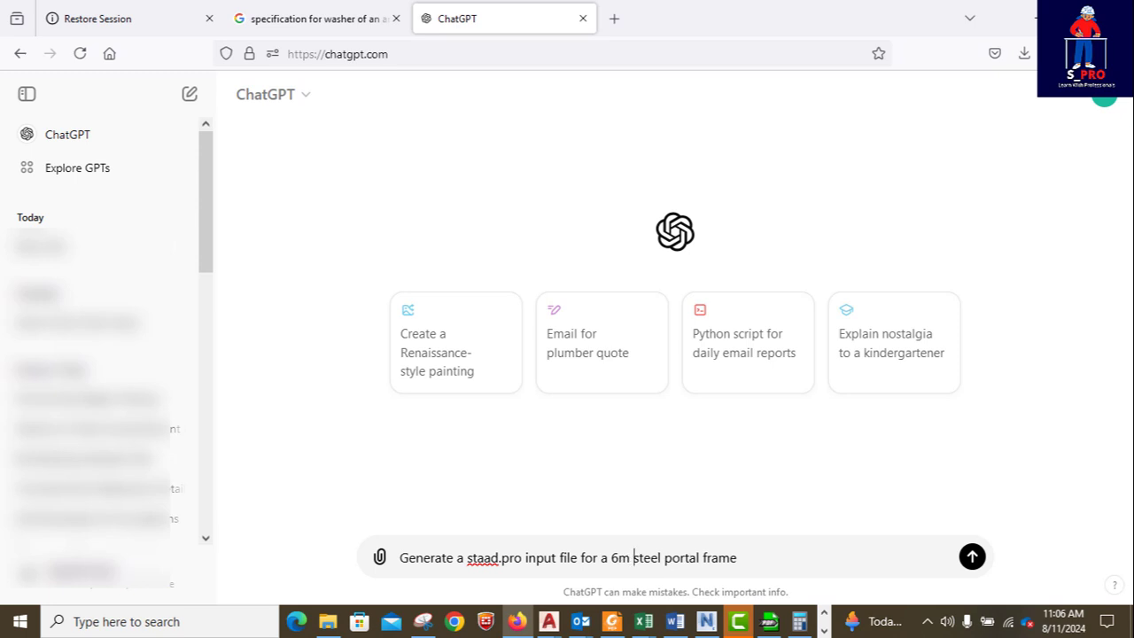
{"action": "type", "text": "high"}
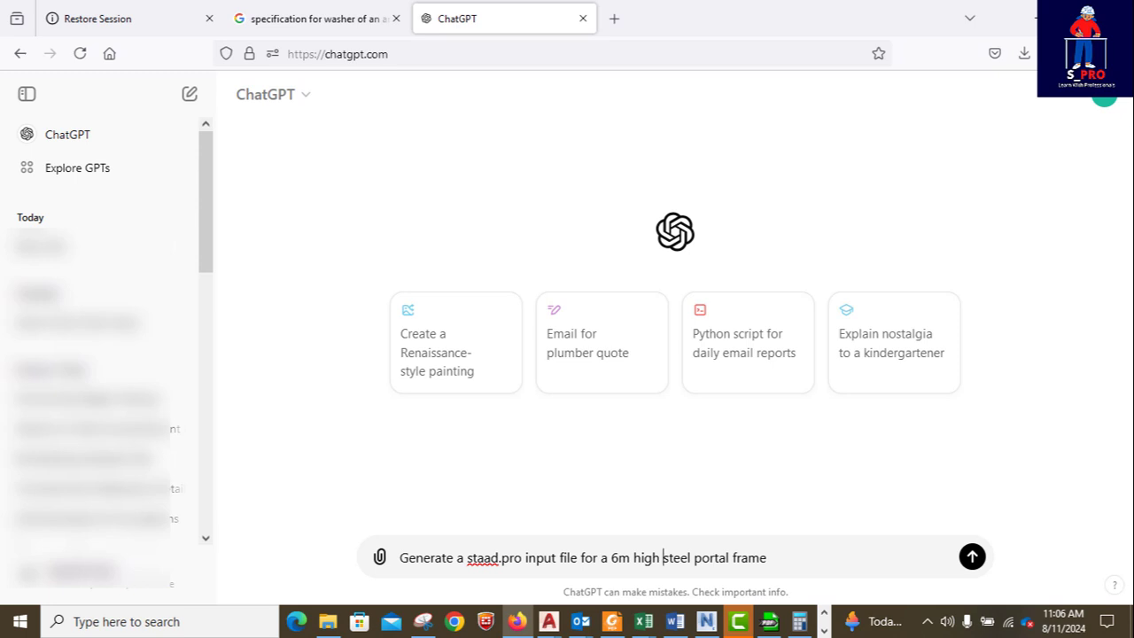
{"action": "key", "text": "Right"}
{"action": "key", "text": "Right"}
{"action": "key", "text": "Right"}
{"action": "key", "text": "Right"}
{"action": "key", "text": "Right"}
{"action": "key", "text": "Right"}
{"action": "key", "text": "Right"}
{"action": "key", "text": "Left"}
{"action": "key", "text": "Left"}
{"action": "key", "text": "Left"}
{"action": "key", "text": "Left"}
{"action": "key", "text": "Left"}
{"action": "key", "text": "Left"}
{"action": "type", "text": "and "}
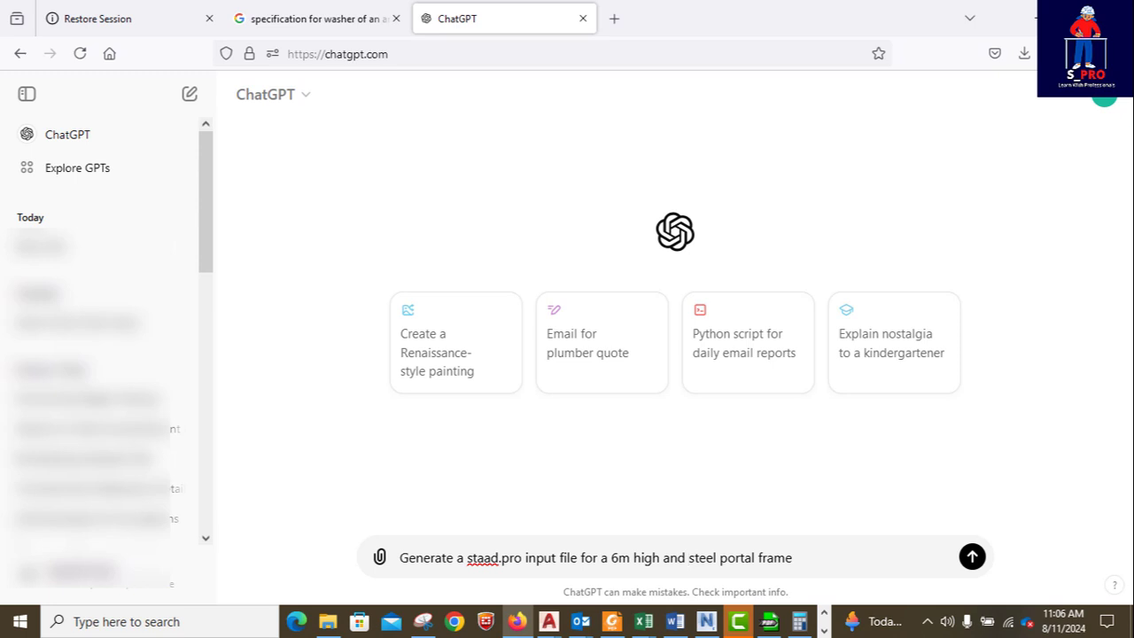
{"action": "type", "text": "3.5"}
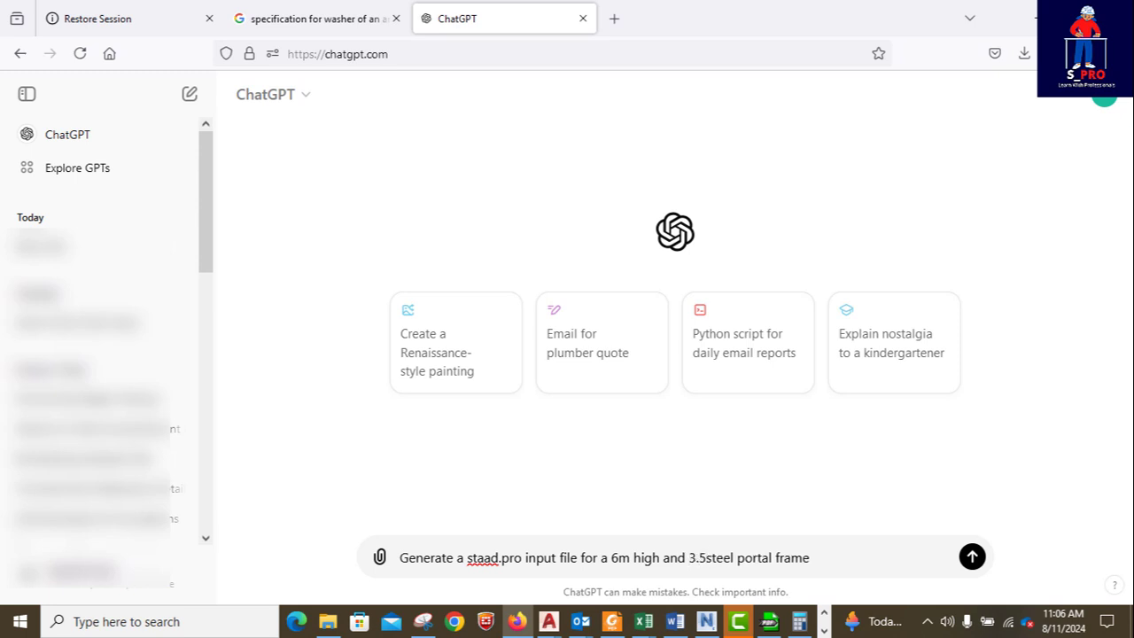
{"action": "type", "text": "m"}
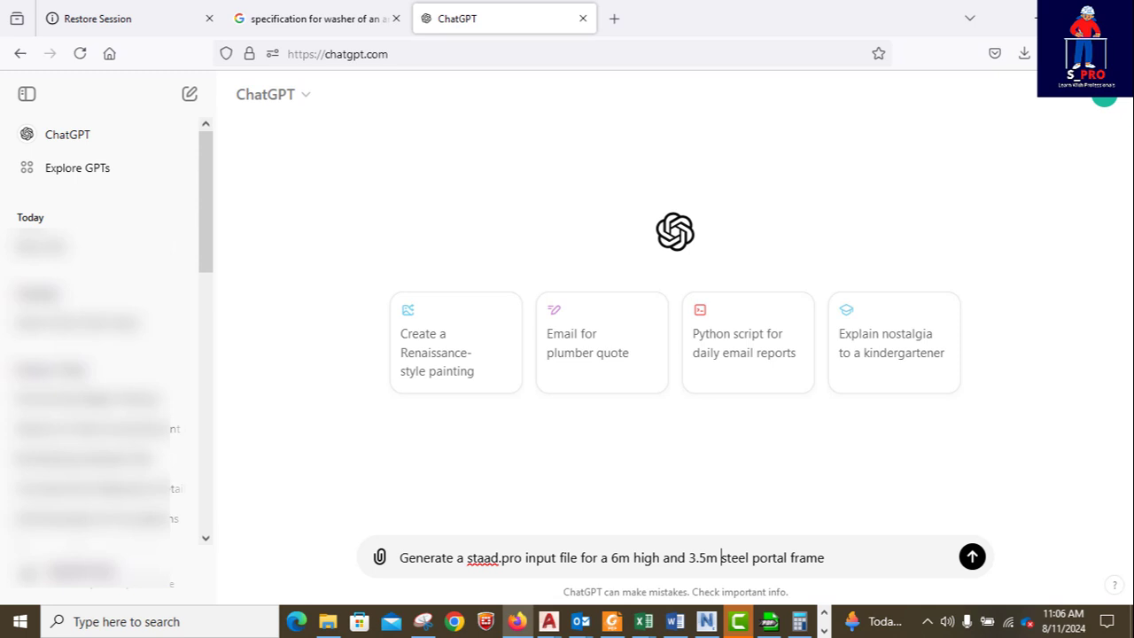
{"action": "type", "text": "wide"}
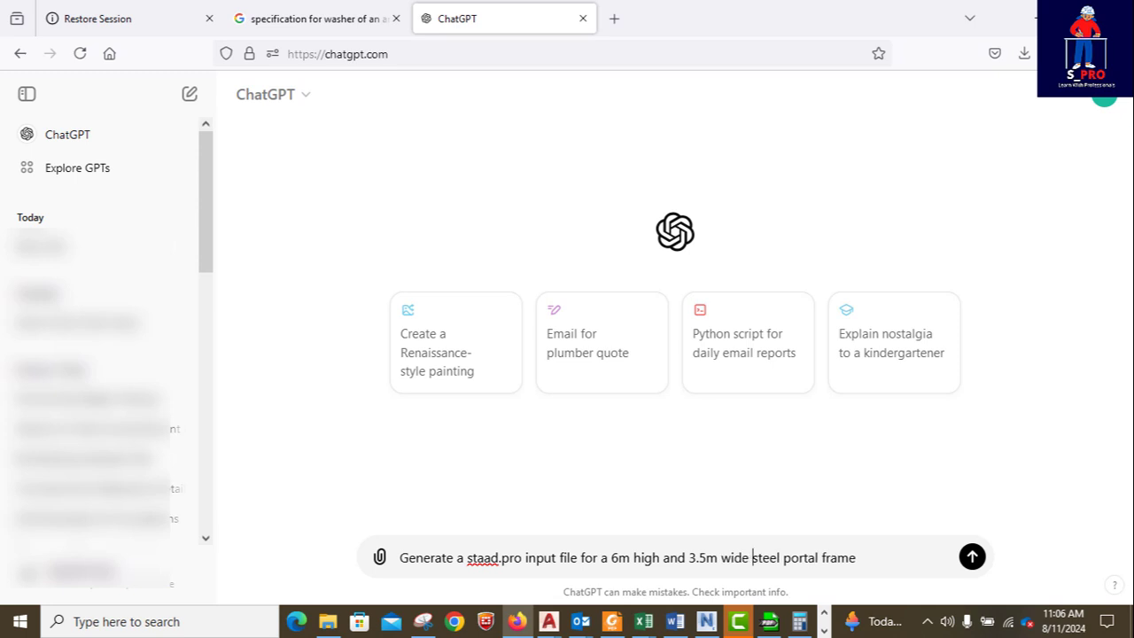
{"action": "left_click", "coordinate": [790, 557]}
Step: Send the portal frame prompt and view the start of ChatGPT's generated input file
{"action": "key", "text": "Right"}
{"action": "key", "text": "Right"}
{"action": "key", "text": "Right"}
{"action": "key", "text": "Right"}
{"action": "key", "text": "Right"}
{"action": "key", "text": "Return"}
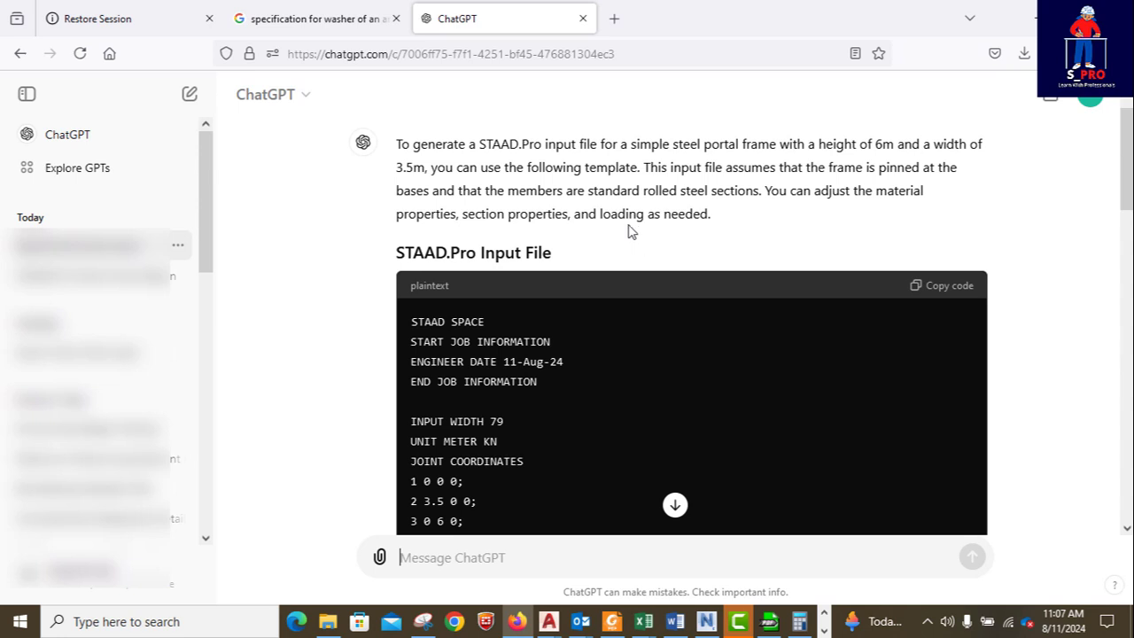
{"action": "scroll", "coordinate": [673, 327], "scroll_direction": "down", "scroll_amount": 3}
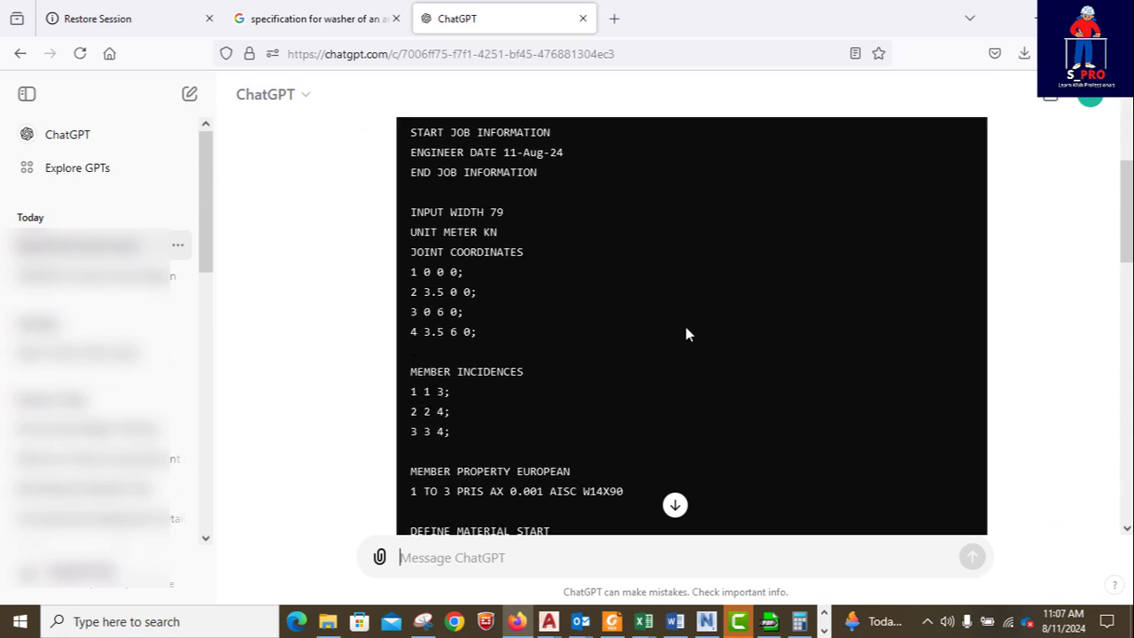
{"action": "scroll", "coordinate": [684, 328], "scroll_direction": "down", "scroll_amount": 5}
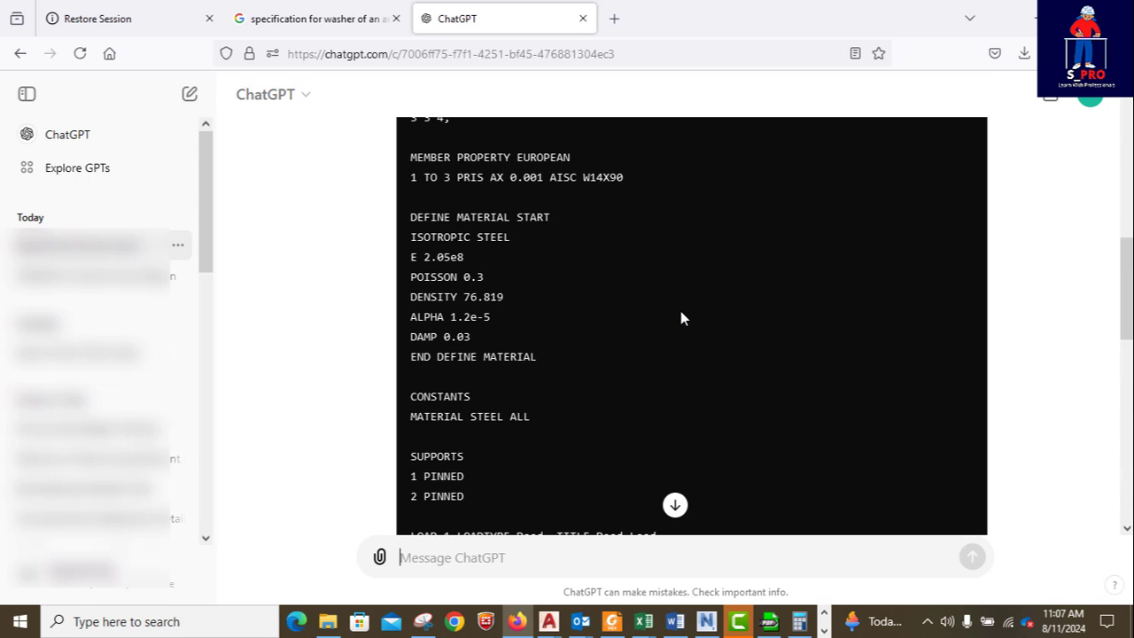
{"action": "scroll", "coordinate": [680, 310], "scroll_direction": "up", "scroll_amount": 6}
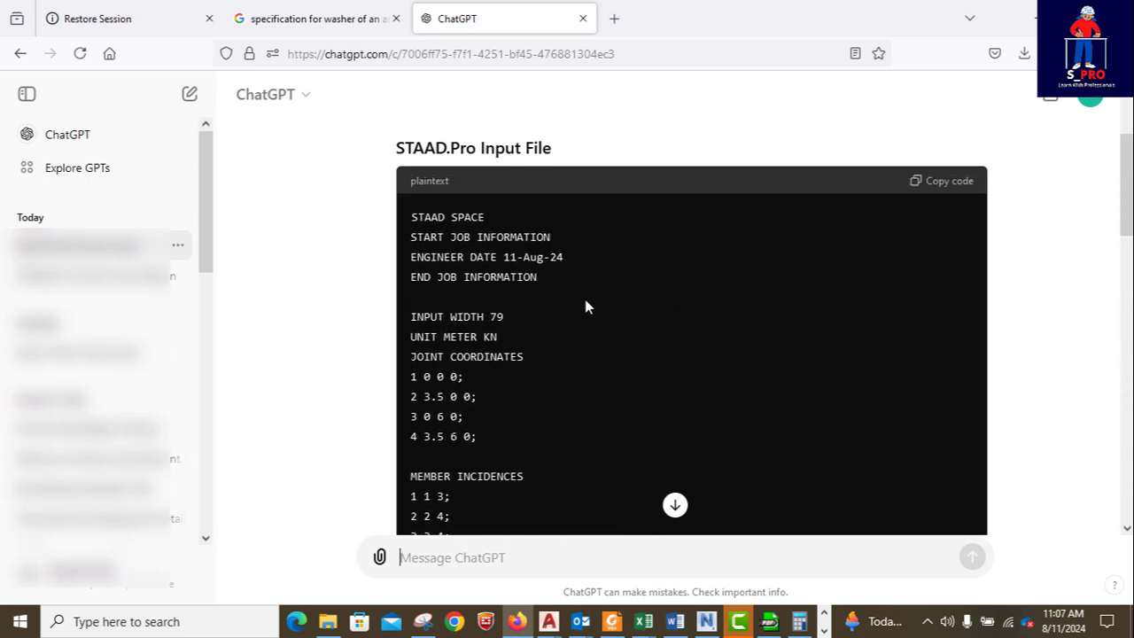
Step: Scroll through the STAAD.Pro code block down to the Key Points notes
{"action": "scroll", "coordinate": [580, 287], "scroll_direction": "down", "scroll_amount": 2}
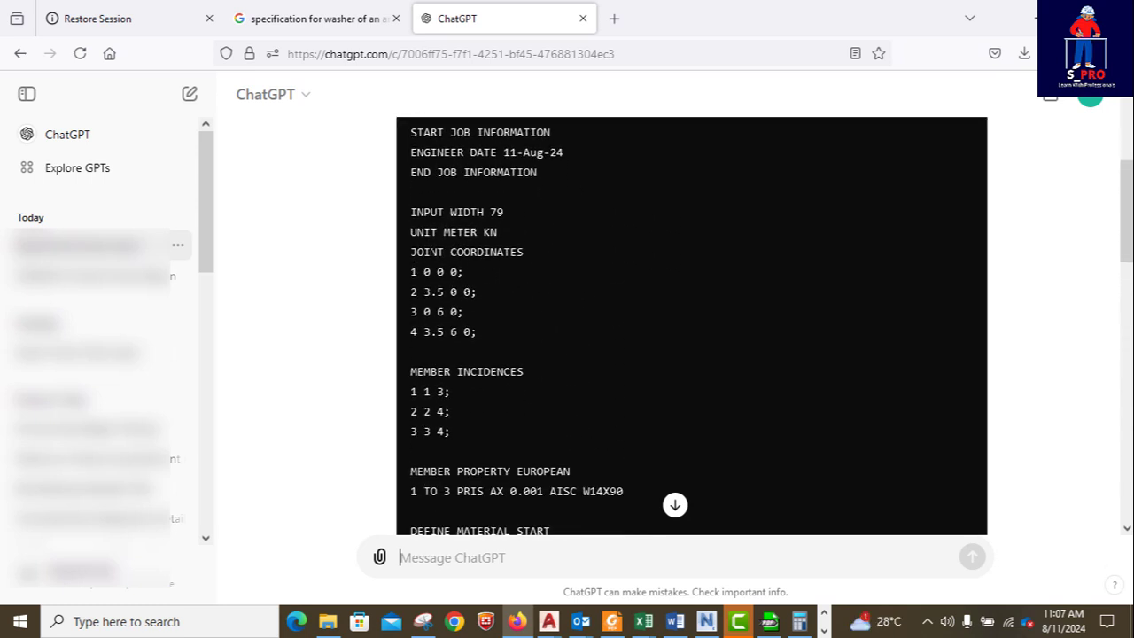
{"action": "scroll", "coordinate": [531, 257], "scroll_direction": "down", "scroll_amount": 2}
{"action": "scroll", "coordinate": [509, 235], "scroll_direction": "down", "scroll_amount": 2}
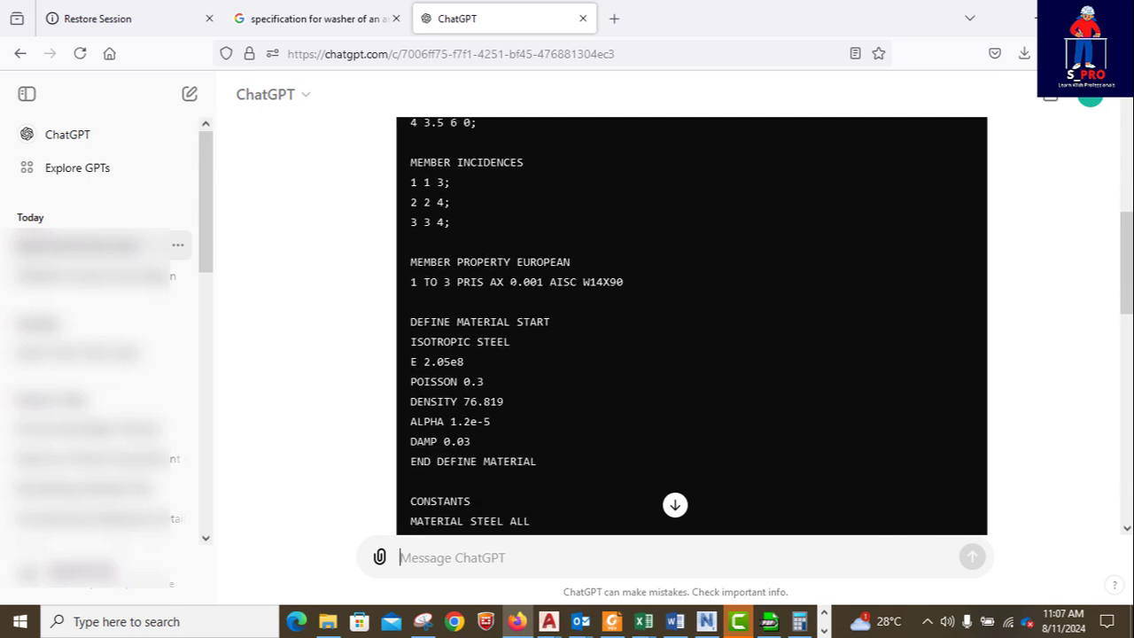
{"action": "scroll", "coordinate": [691, 323], "scroll_direction": "down", "scroll_amount": 1}
{"action": "scroll", "coordinate": [691, 323], "scroll_direction": "up", "scroll_amount": 1}
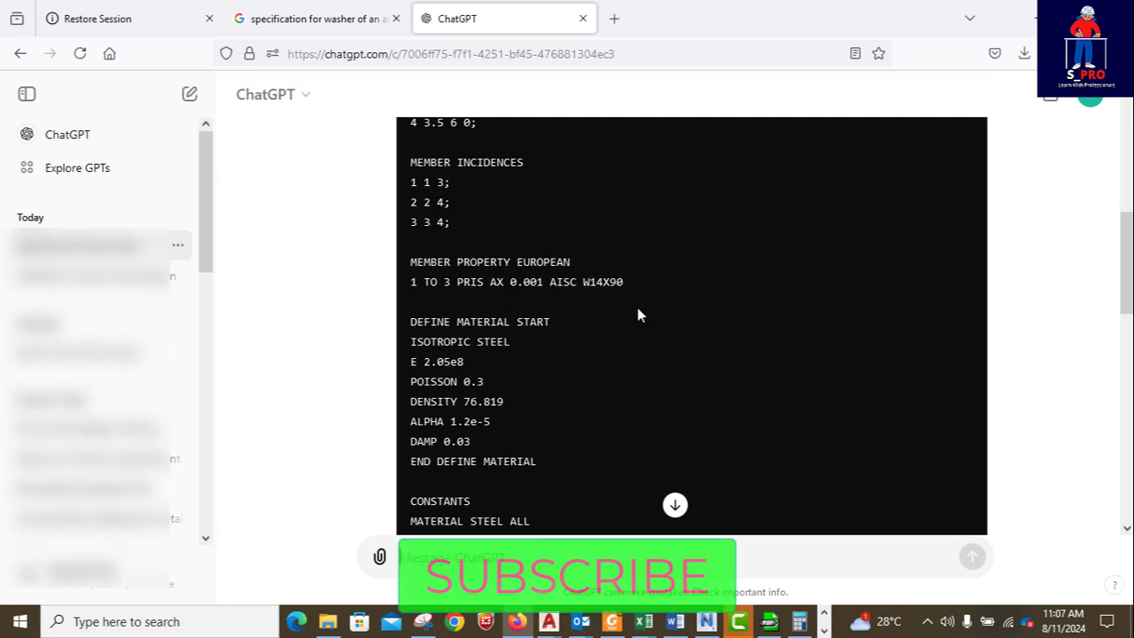
{"action": "scroll", "coordinate": [636, 310], "scroll_direction": "down", "scroll_amount": 1}
{"action": "scroll", "coordinate": [600, 305], "scroll_direction": "down", "scroll_amount": 1}
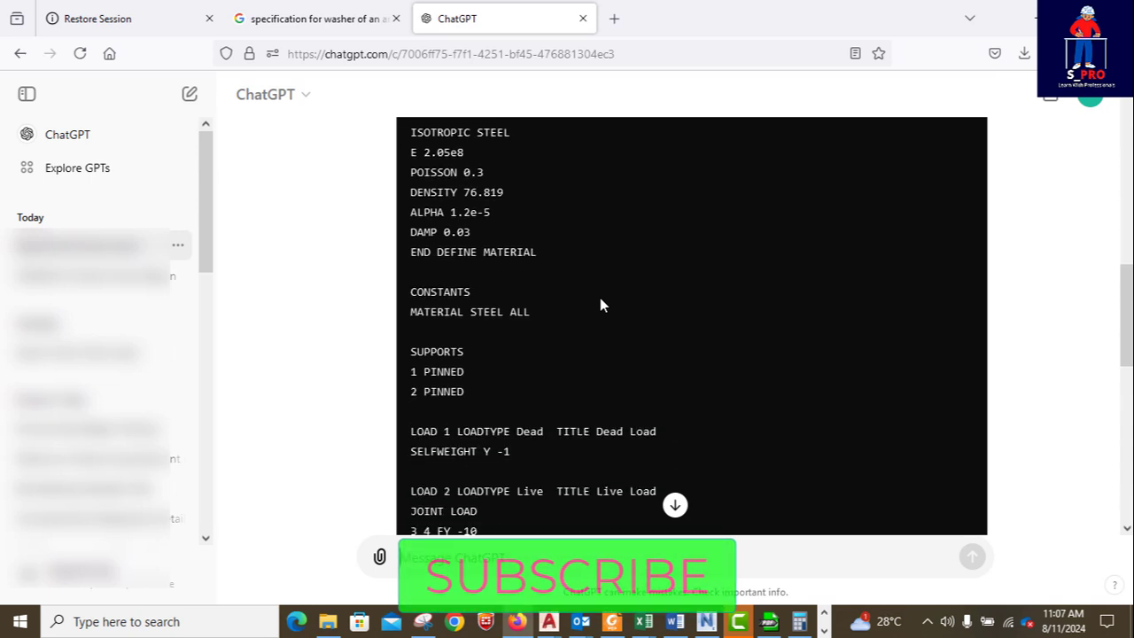
{"action": "scroll", "coordinate": [599, 305], "scroll_direction": "down", "scroll_amount": 1}
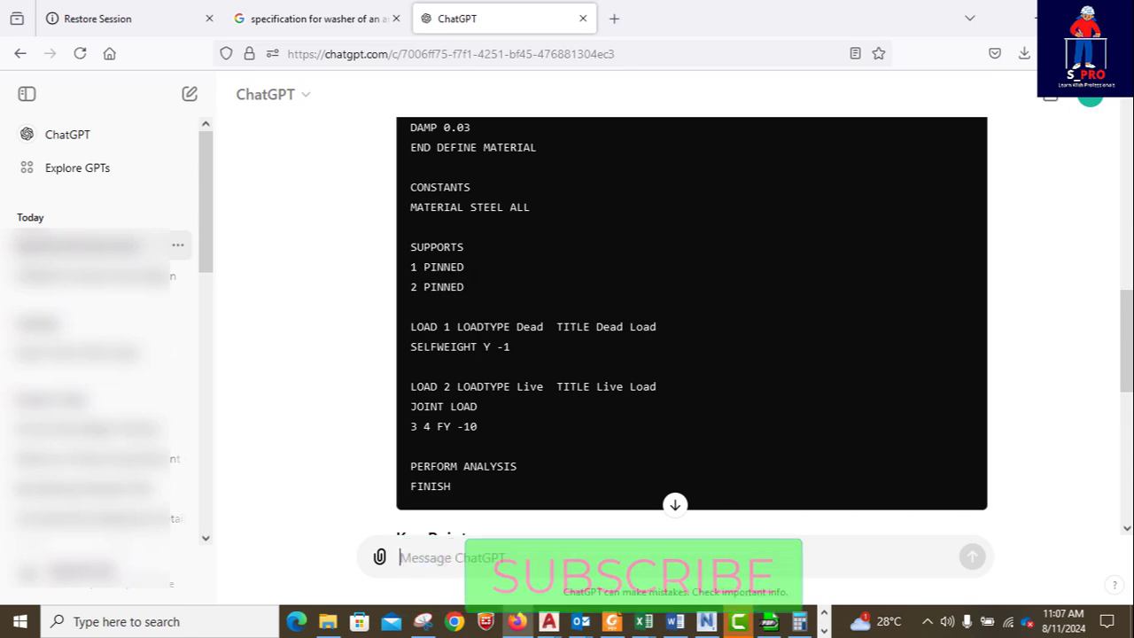
{"action": "scroll", "coordinate": [569, 291], "scroll_direction": "down", "scroll_amount": 5}
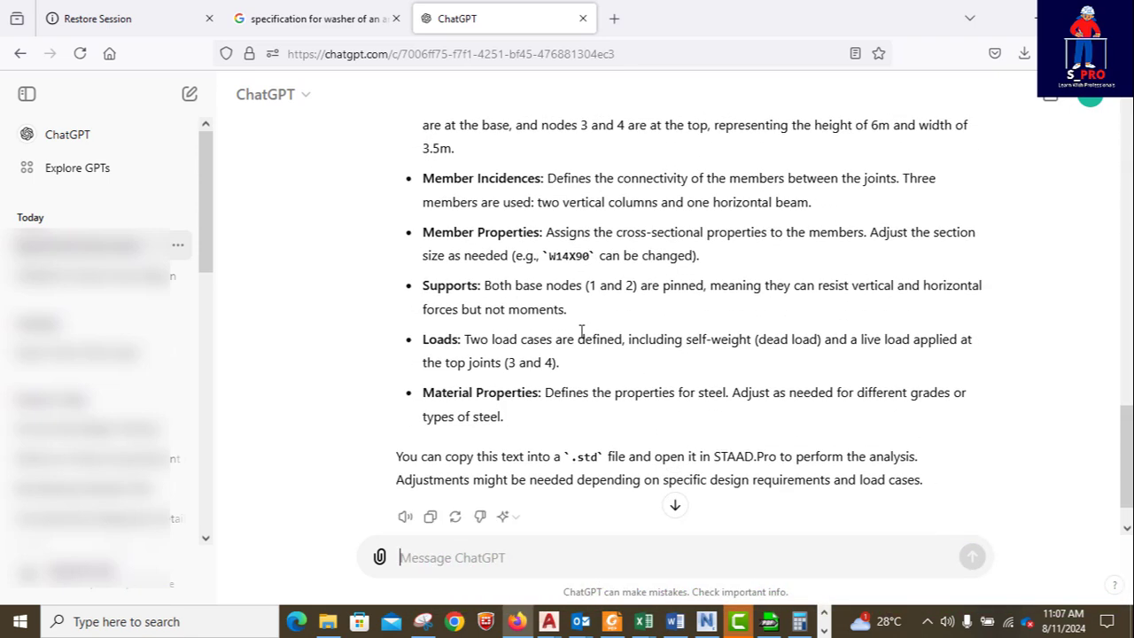
{"action": "scroll", "coordinate": [581, 331], "scroll_direction": "down", "scroll_amount": 1}
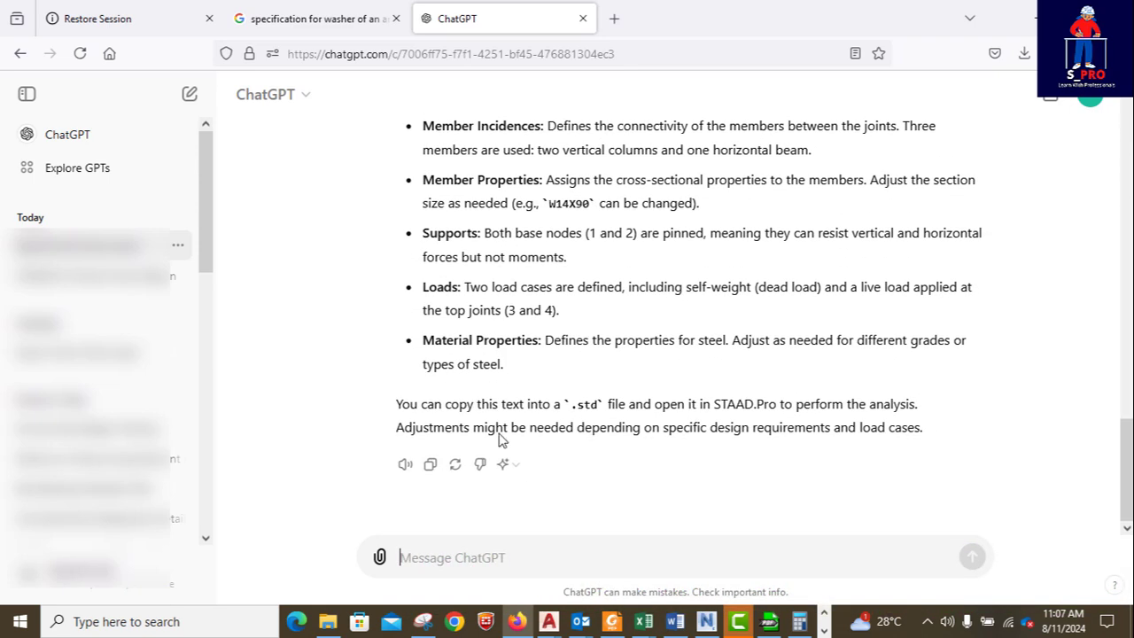
Step: Ask ChatGPT to use a fixed support, HE200B for the columns and HE140B for the beam
{"action": "left_click", "coordinate": [428, 558]}
{"action": "type", "text": "Us"}
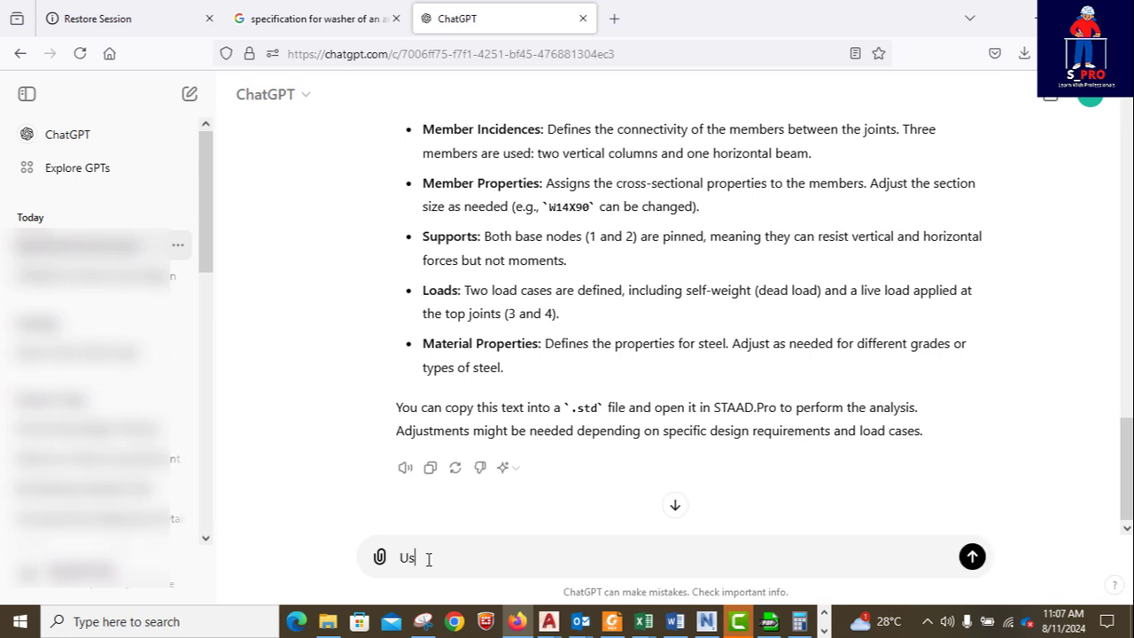
{"action": "type", "text": "e a fixed support"}
{"action": "type", "text": "Use H"}
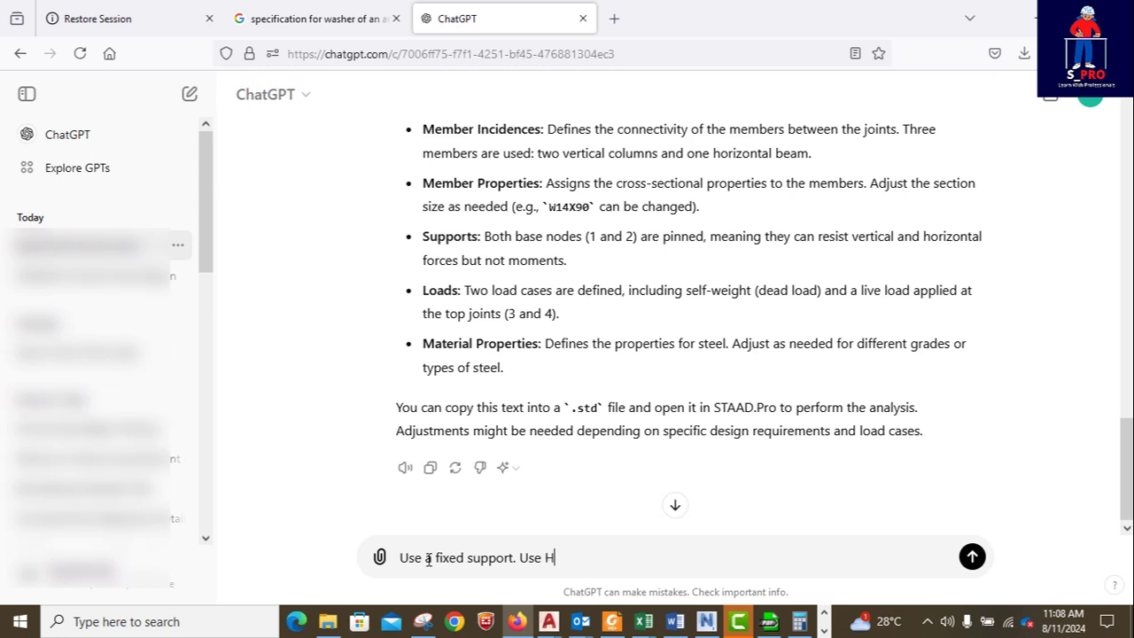
{"action": "type", "text": "E200B fo"}
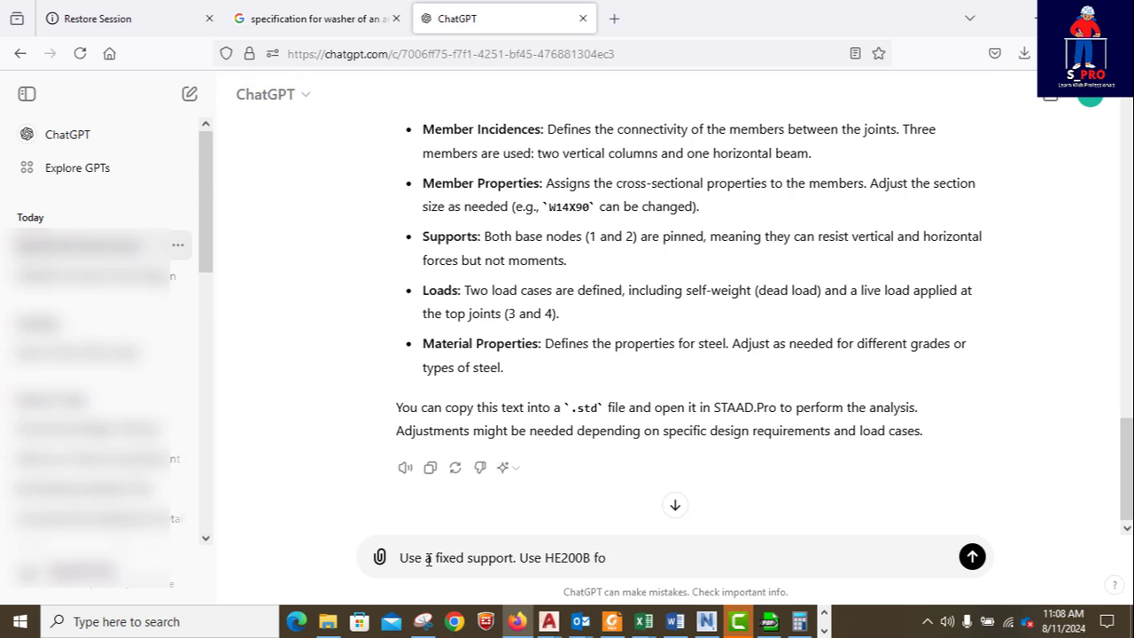
{"action": "type", "text": "r the colums"}
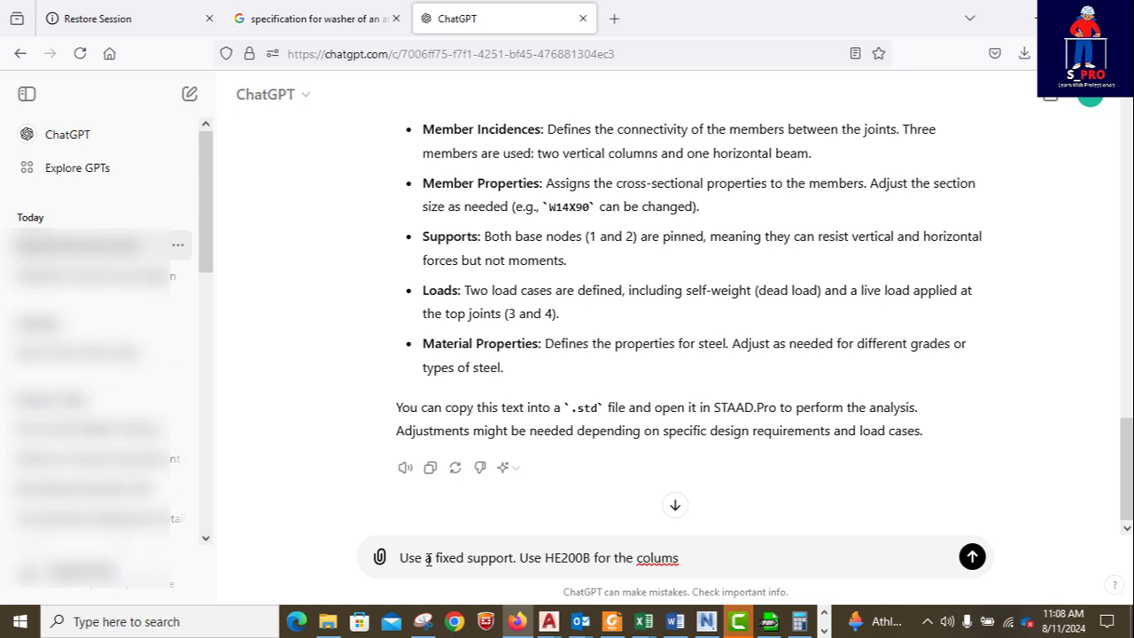
{"action": "key", "text": "BackSpace"}
{"action": "key", "text": "BackSpace"}
{"action": "type", "text": "na"}
{"action": "key", "text": "BackSpace"}
{"action": "type", "text": "s and HE14"}
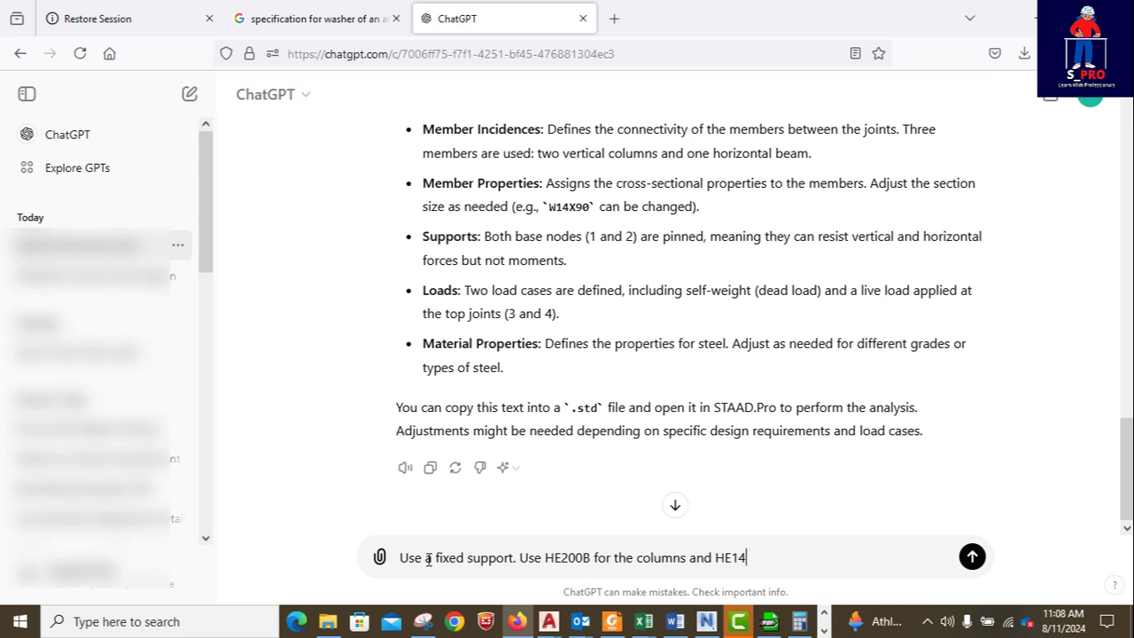
{"action": "type", "text": "0B for the beam"}
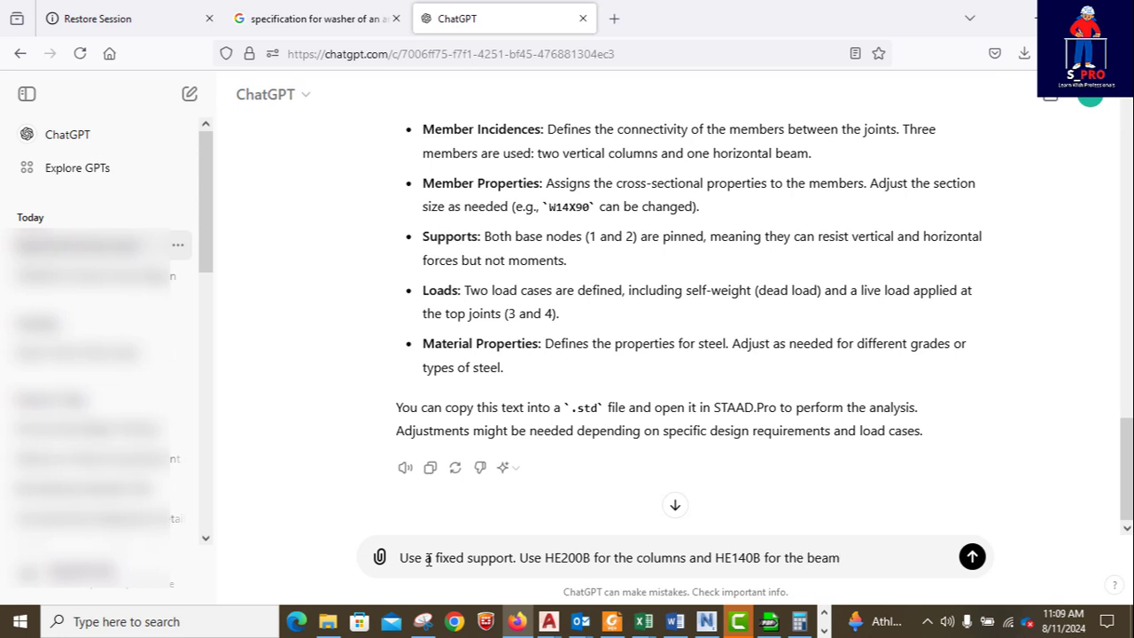
{"action": "key", "text": "Return"}
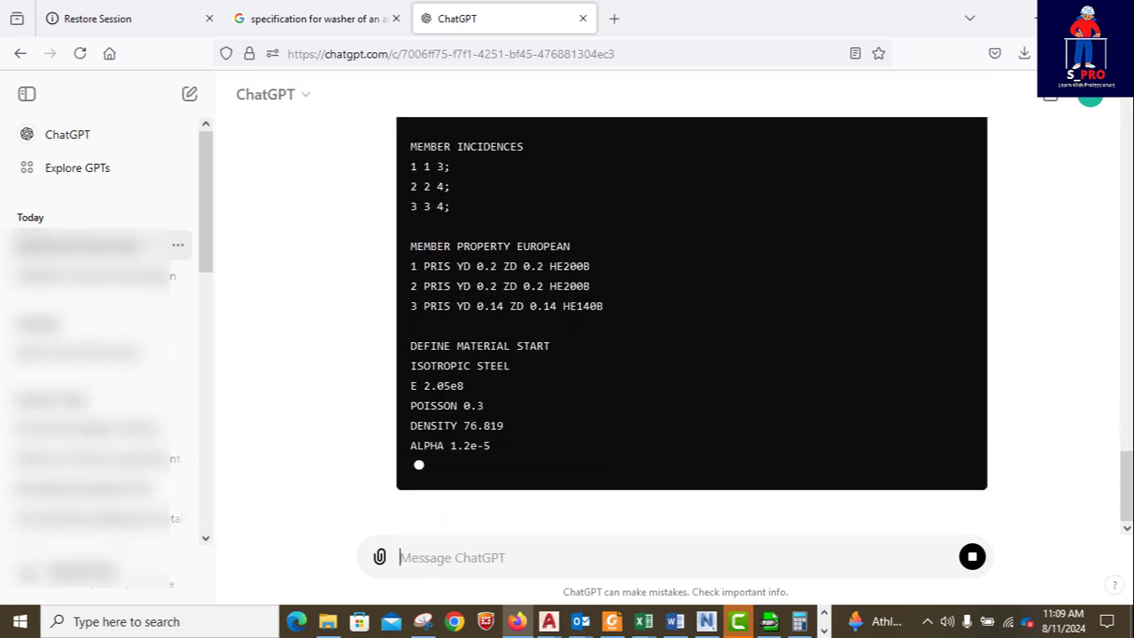
{"action": "scroll", "coordinate": [683, 314], "scroll_direction": "up", "scroll_amount": 3}
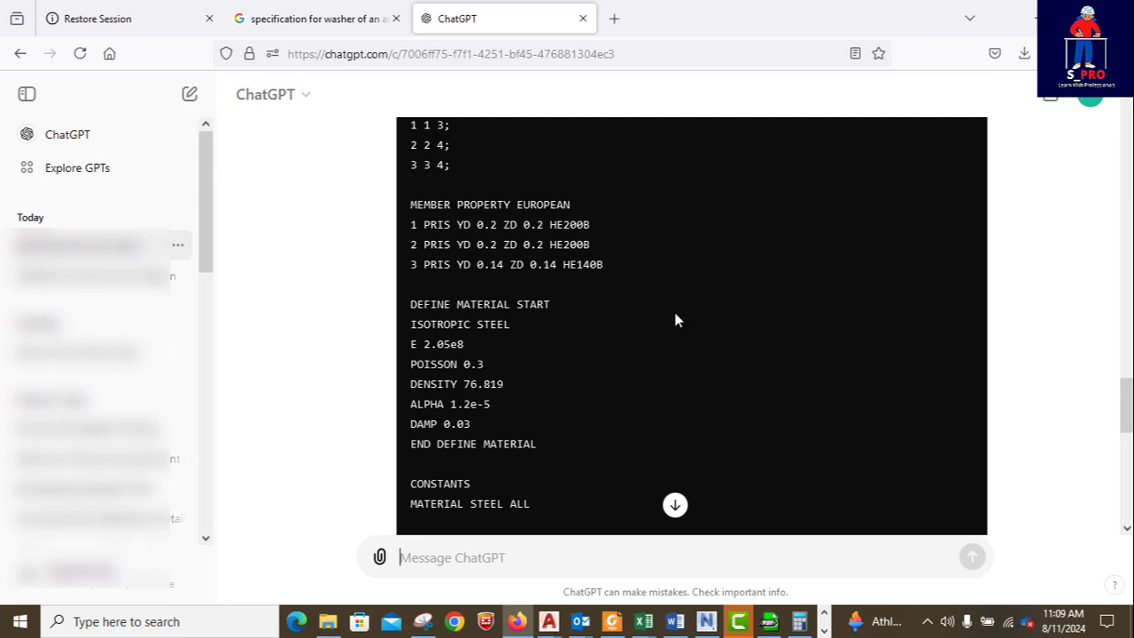
{"action": "scroll", "coordinate": [617, 310], "scroll_direction": "down", "scroll_amount": 5}
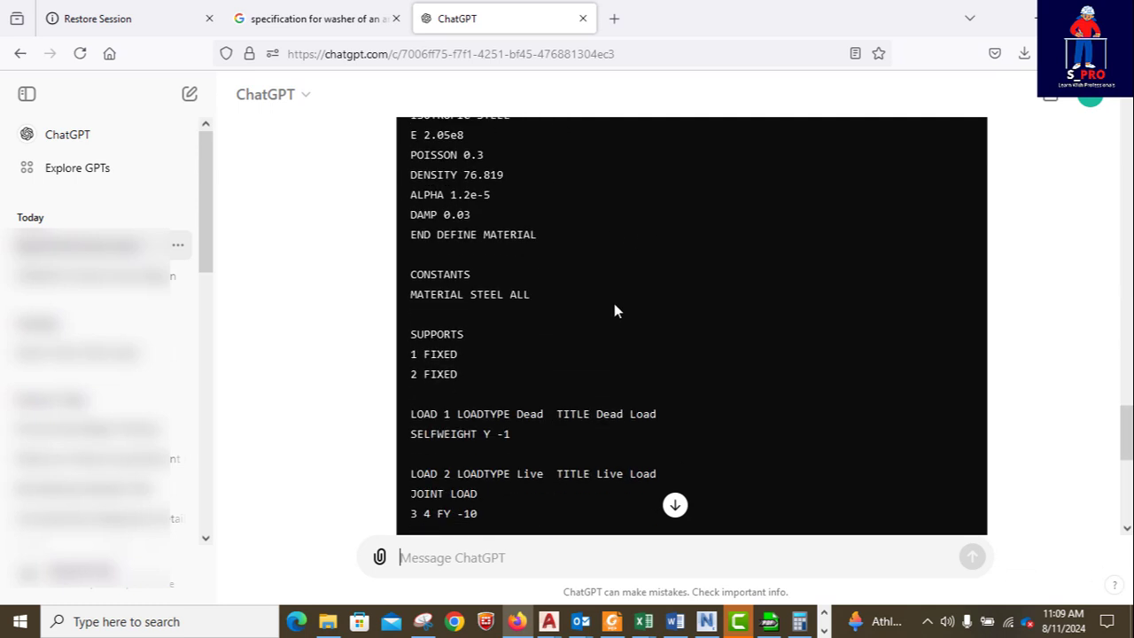
{"action": "scroll", "coordinate": [615, 309], "scroll_direction": "down", "scroll_amount": 5}
{"action": "scroll", "coordinate": [422, 326], "scroll_direction": "up", "scroll_amount": 5}
{"action": "scroll", "coordinate": [596, 351], "scroll_direction": "up", "scroll_amount": 10}
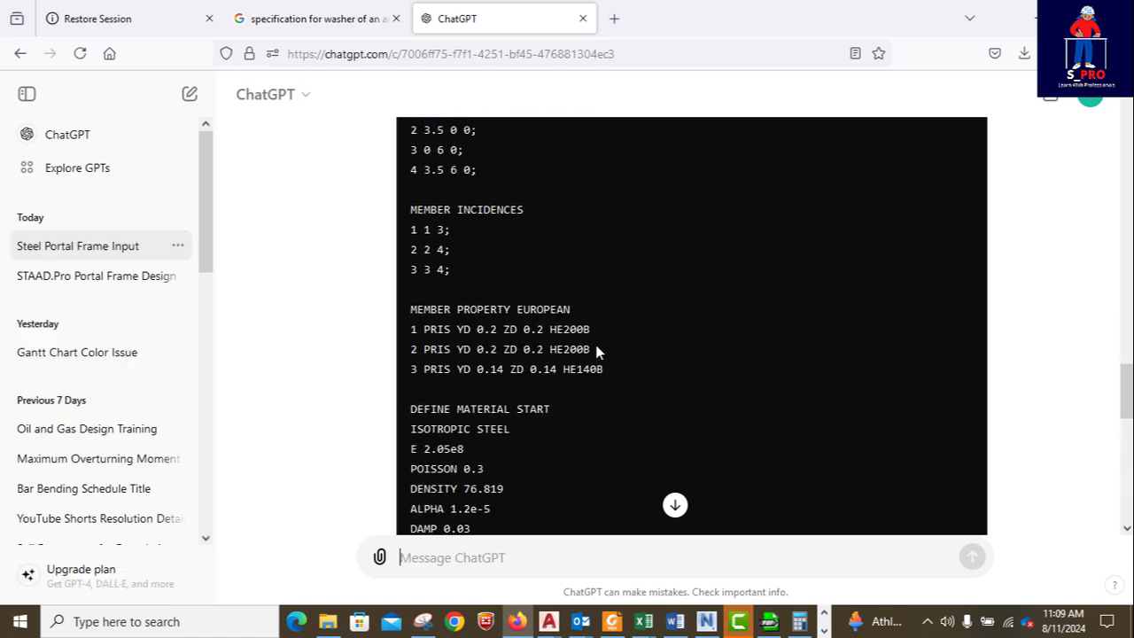
{"action": "scroll", "coordinate": [596, 351], "scroll_direction": "up", "scroll_amount": 2}
{"action": "scroll", "coordinate": [597, 352], "scroll_direction": "down", "scroll_amount": 5}
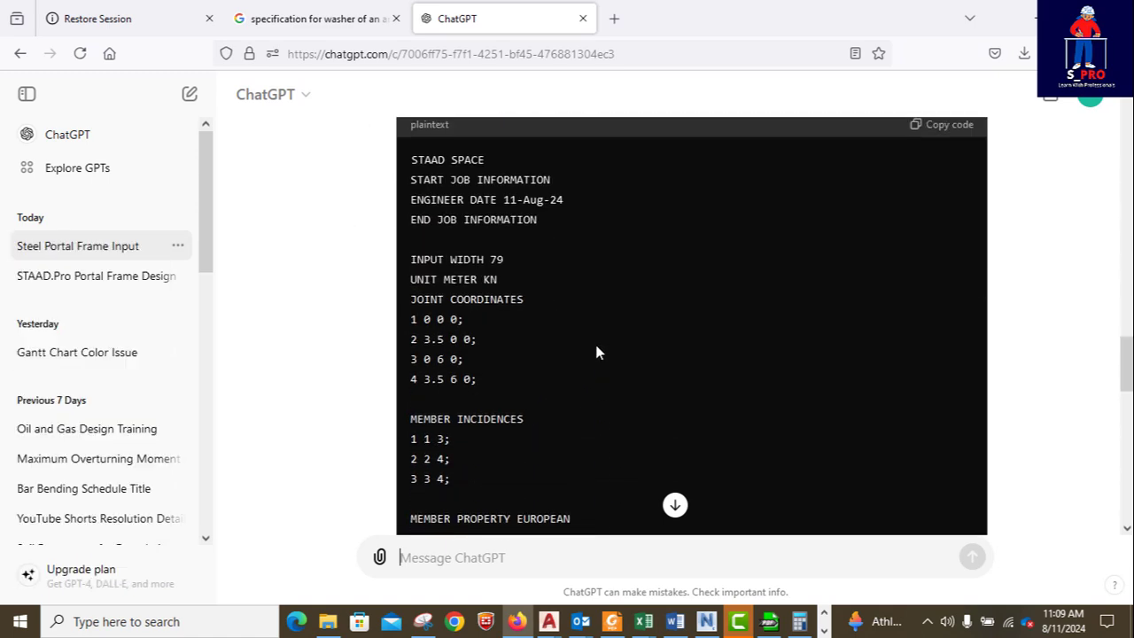
{"action": "scroll", "coordinate": [543, 298], "scroll_direction": "up", "scroll_amount": 2}
{"action": "scroll", "coordinate": [576, 310], "scroll_direction": "down", "scroll_amount": 2}
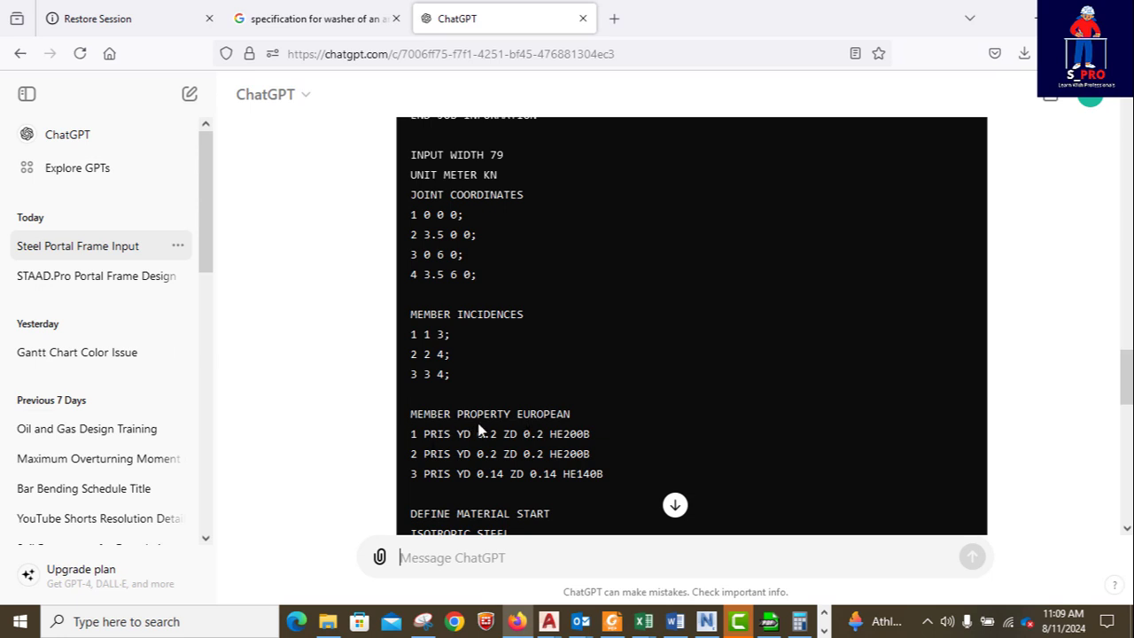
{"action": "scroll", "coordinate": [593, 423], "scroll_direction": "down", "scroll_amount": 10}
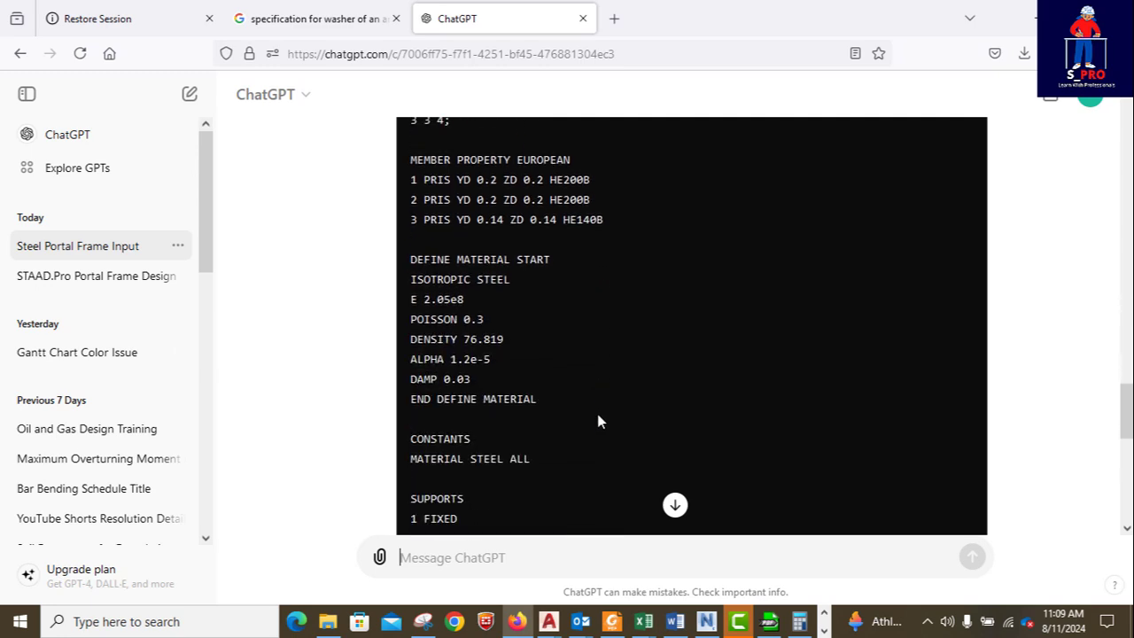
{"action": "scroll", "coordinate": [635, 299], "scroll_direction": "up", "scroll_amount": 10}
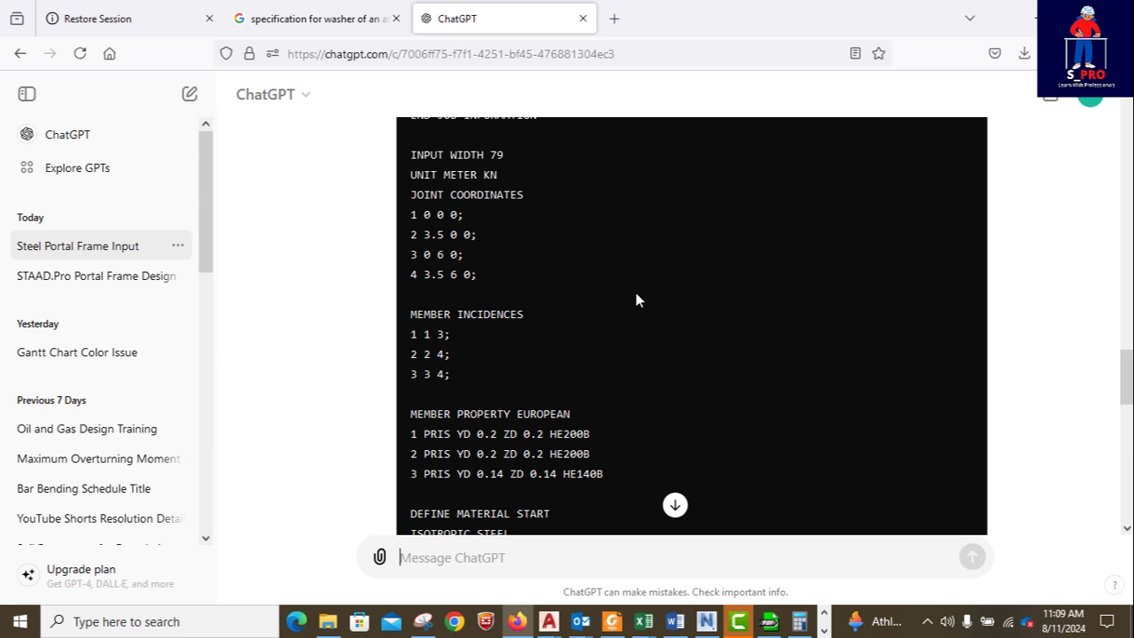
{"action": "scroll", "coordinate": [636, 300], "scroll_direction": "up", "scroll_amount": 4}
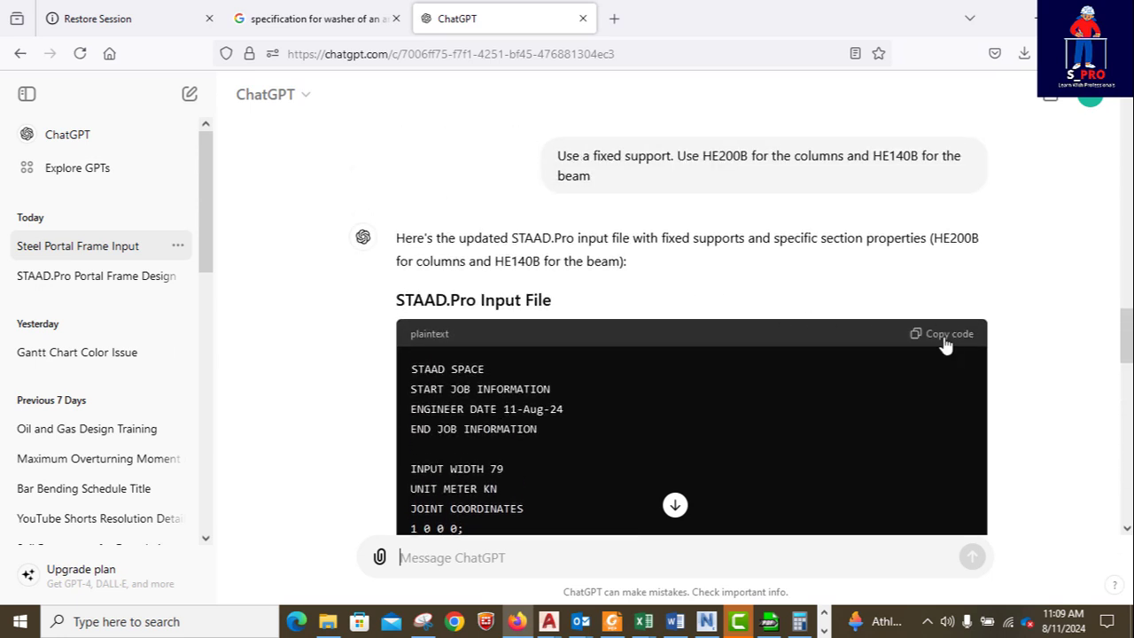
Step: Copy the generated input code and launch STAAD.Pro past the licence notice
{"action": "left_click", "coordinate": [947, 337]}
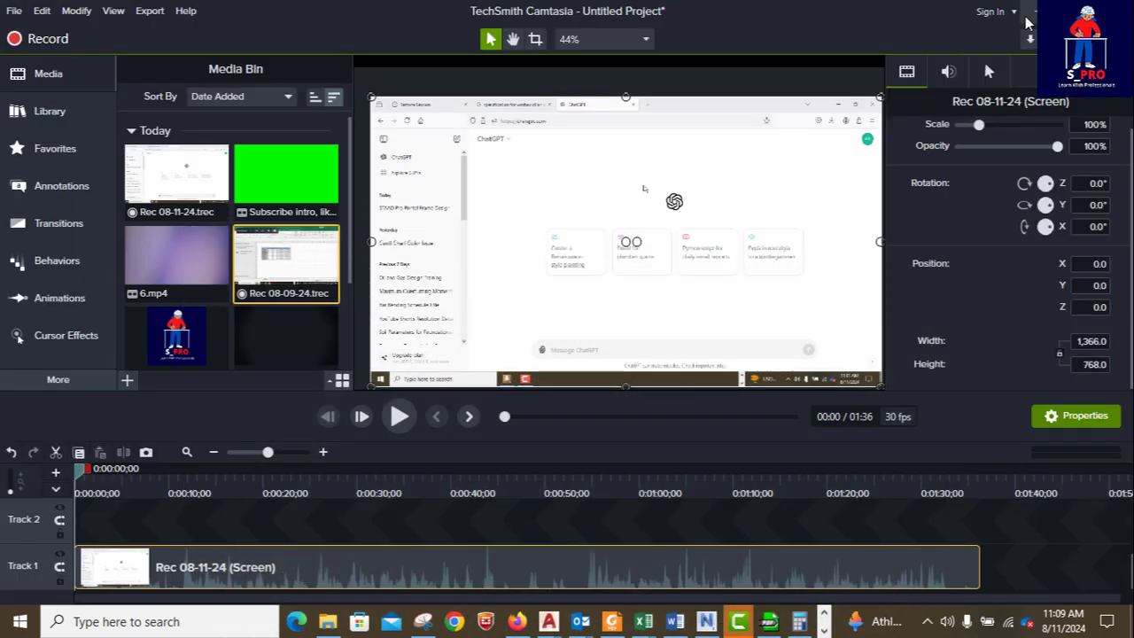
{"action": "left_click", "coordinate": [1034, 15]}
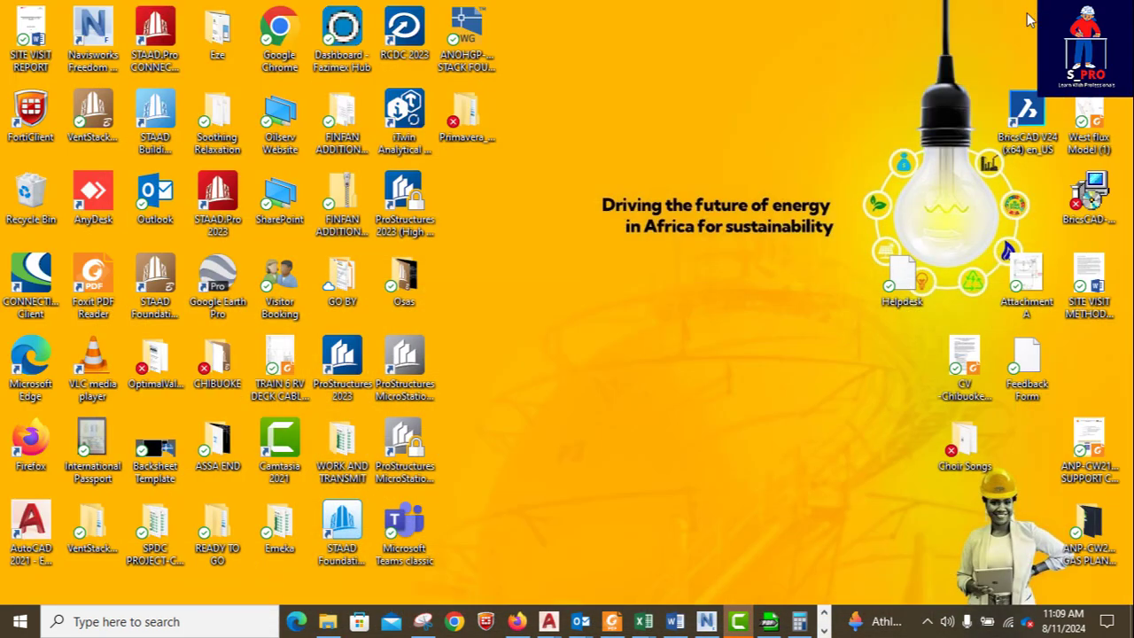
{"action": "double_click", "coordinate": [156, 30]}
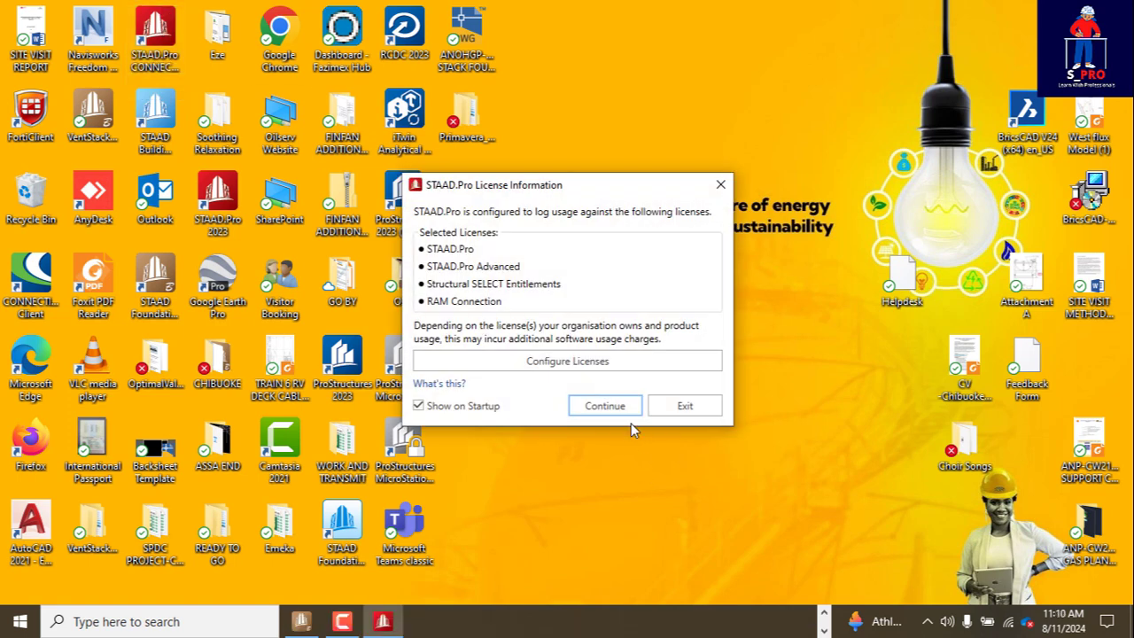
{"action": "left_click", "coordinate": [609, 405]}
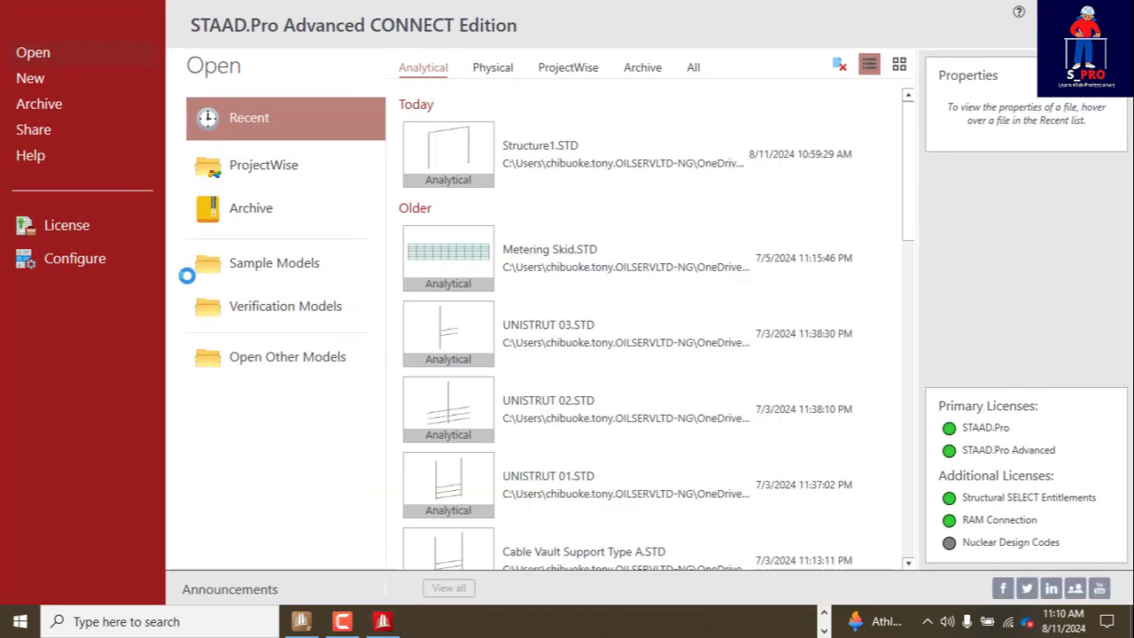
Step: Create a new analytical model Structure1, overwriting the existing file
{"action": "left_click", "coordinate": [28, 80]}
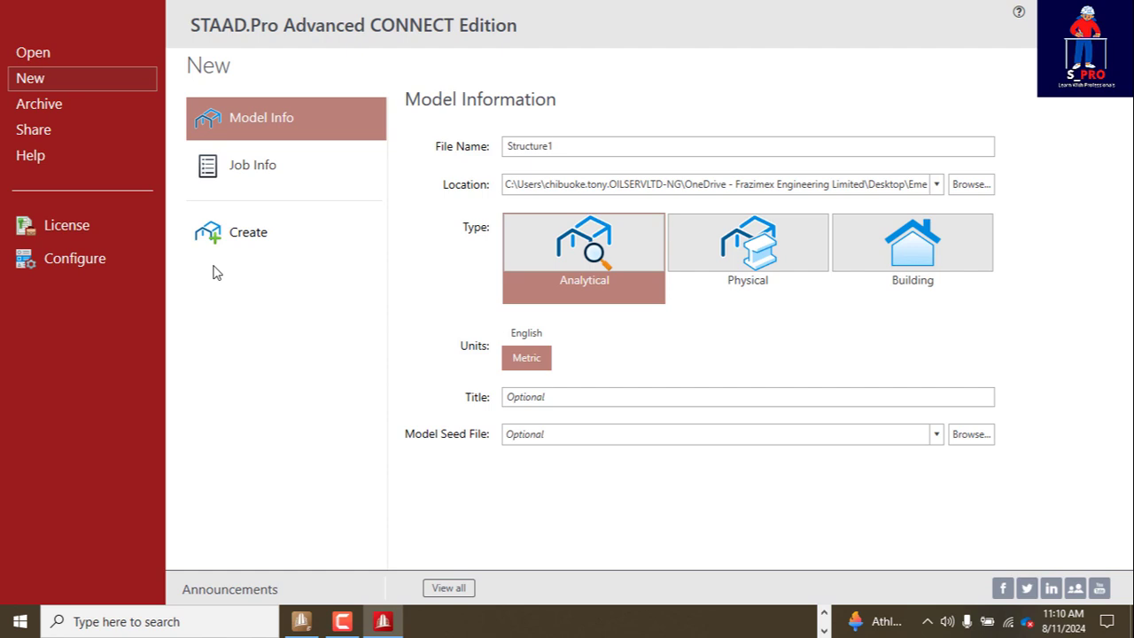
{"action": "left_click", "coordinate": [247, 239]}
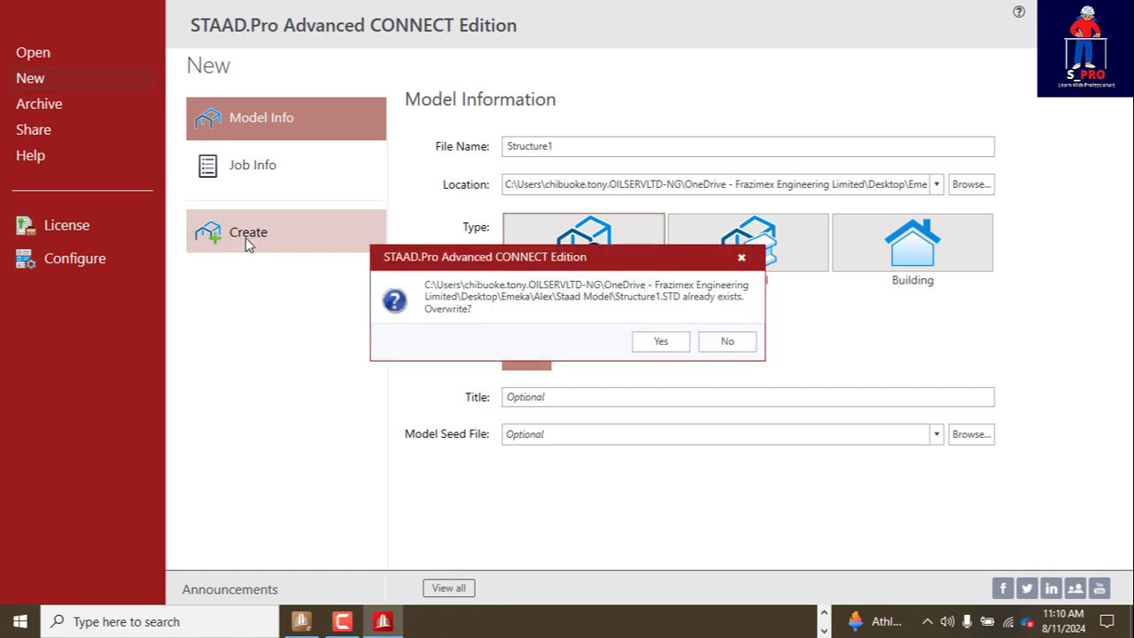
{"action": "left_click", "coordinate": [664, 342]}
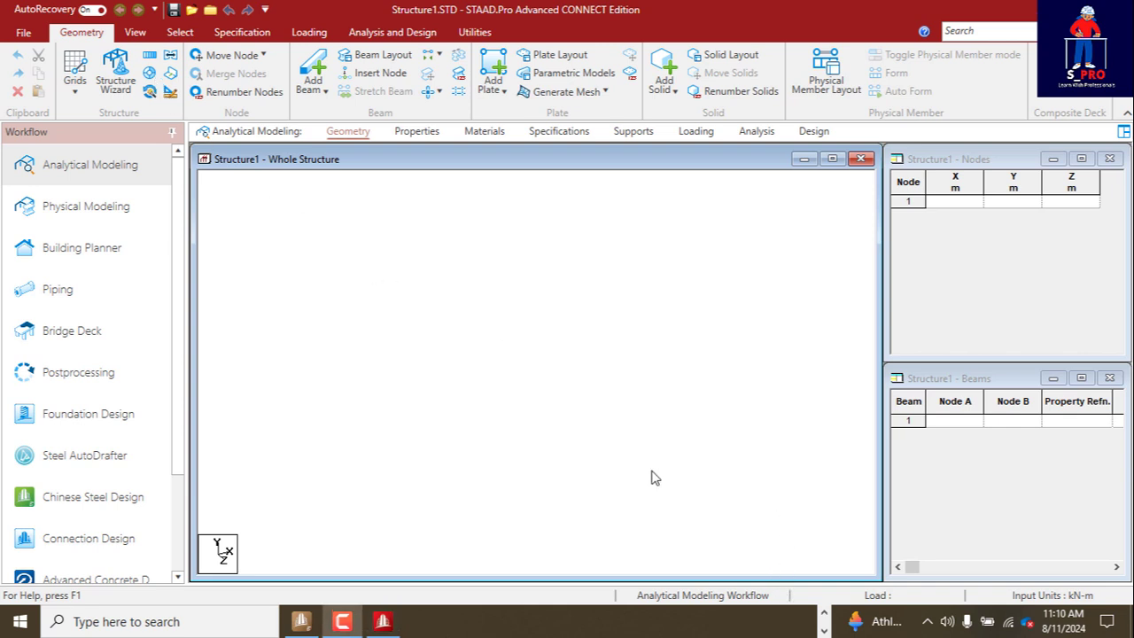
Step: Open the command file in a maximized STAAD Editor and replace its text with the ChatGPT script
{"action": "left_click", "coordinate": [474, 36]}
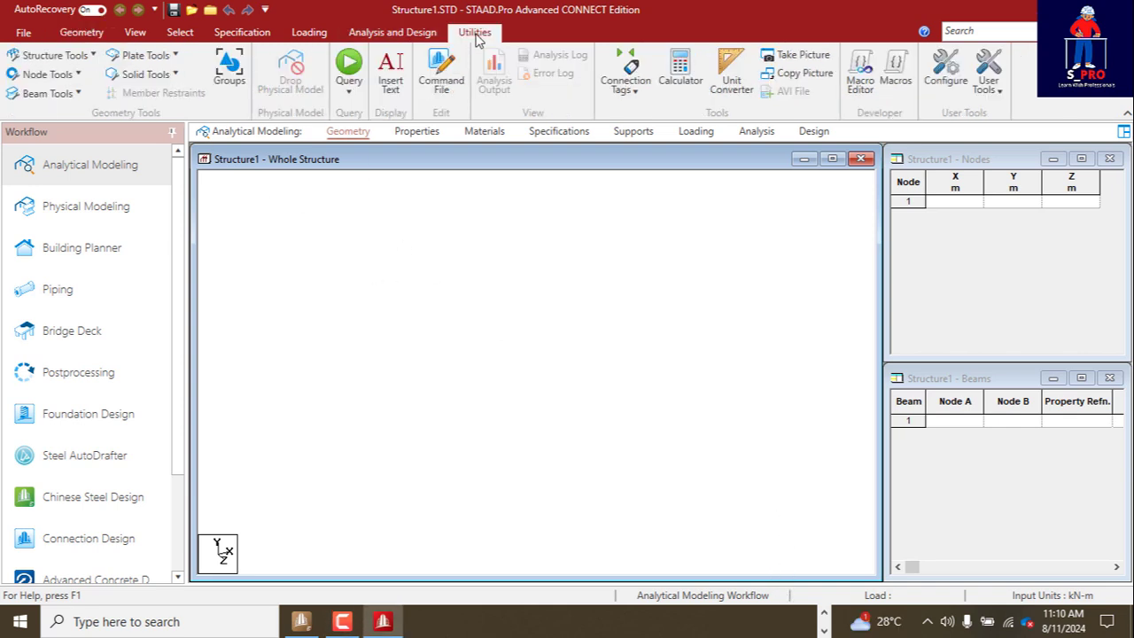
{"action": "left_click", "coordinate": [441, 74]}
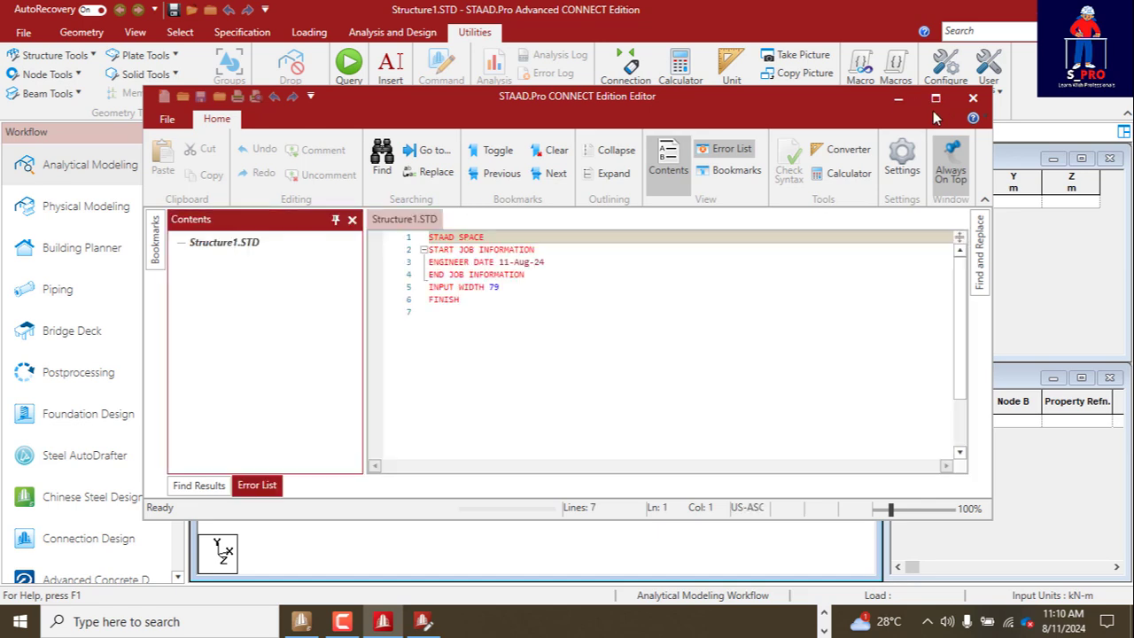
{"action": "left_click", "coordinate": [937, 99]}
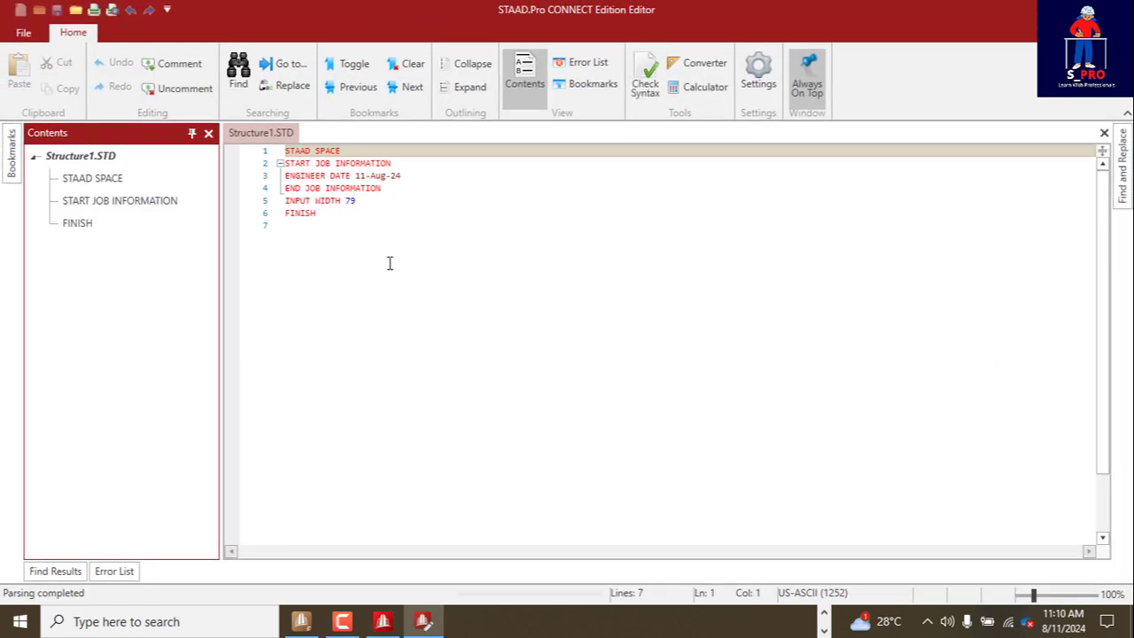
{"action": "left_click_drag", "start_coordinate": [375, 244], "coordinate": [282, 152]}
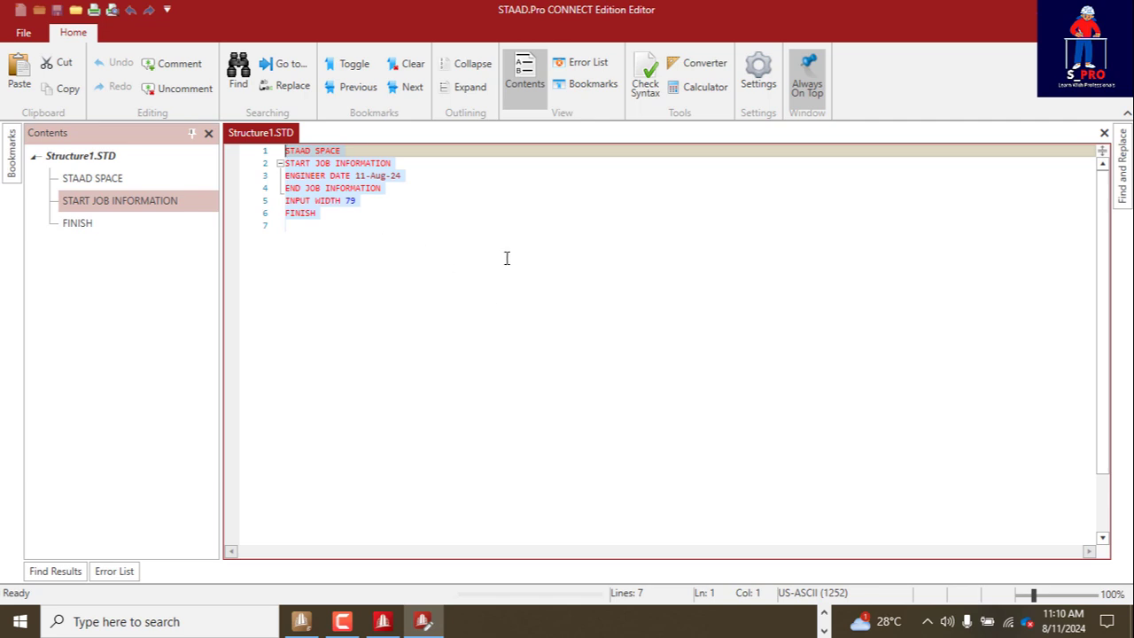
{"action": "key", "text": "ctrl+v"}
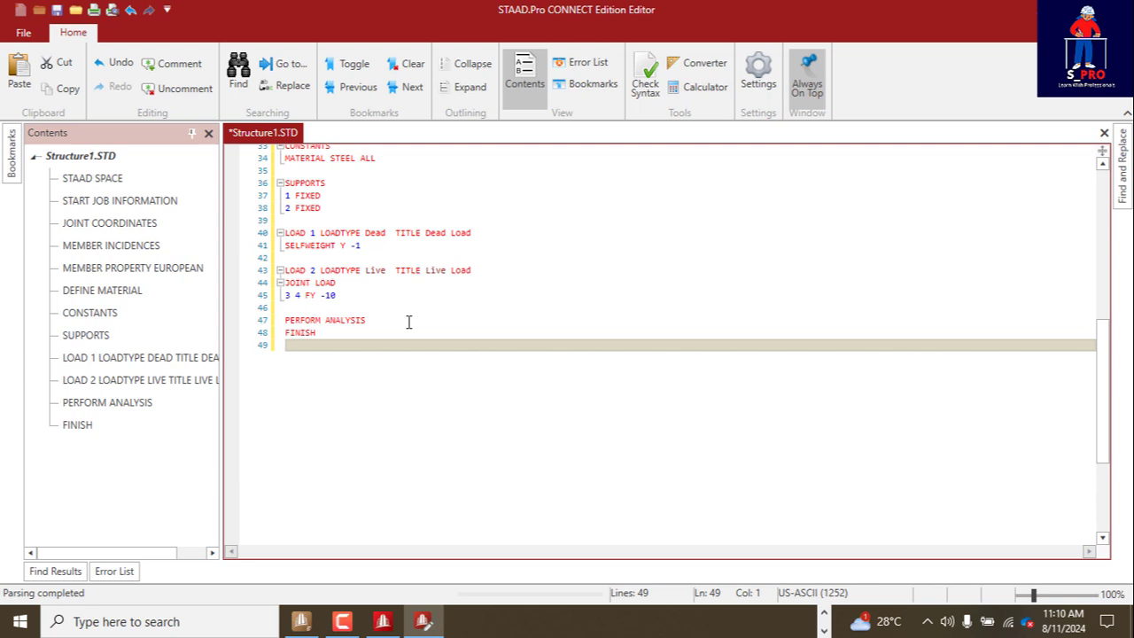
Step: Review the pasted script, highlighting the three member property lines
{"action": "scroll", "coordinate": [395, 333], "scroll_direction": "up", "scroll_amount": 5}
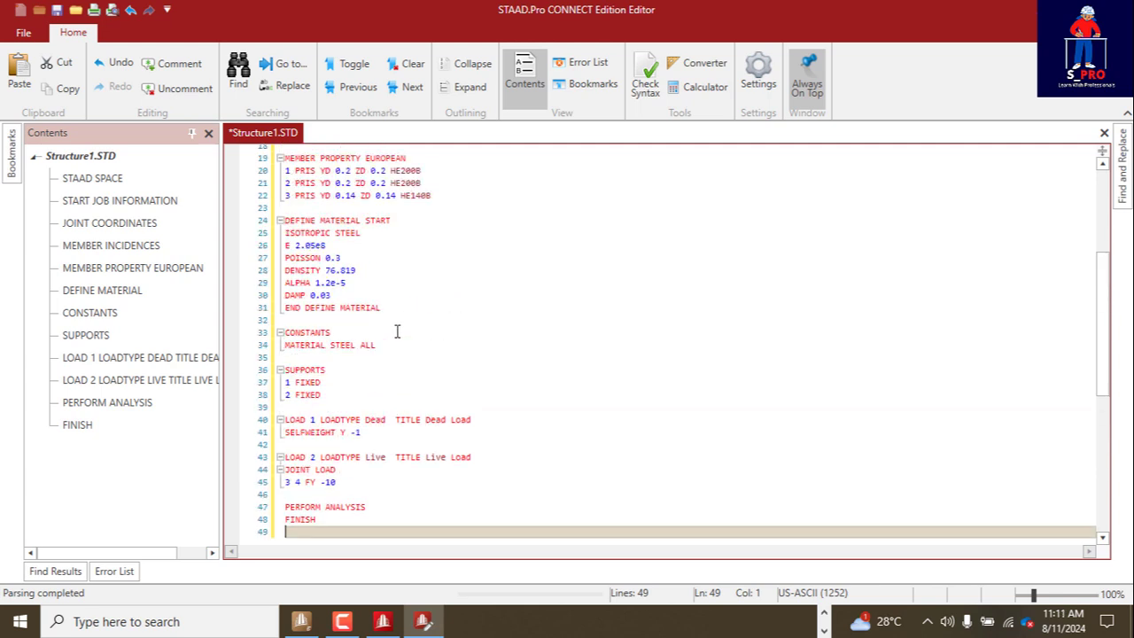
{"action": "scroll", "coordinate": [405, 328], "scroll_direction": "up", "scroll_amount": 2}
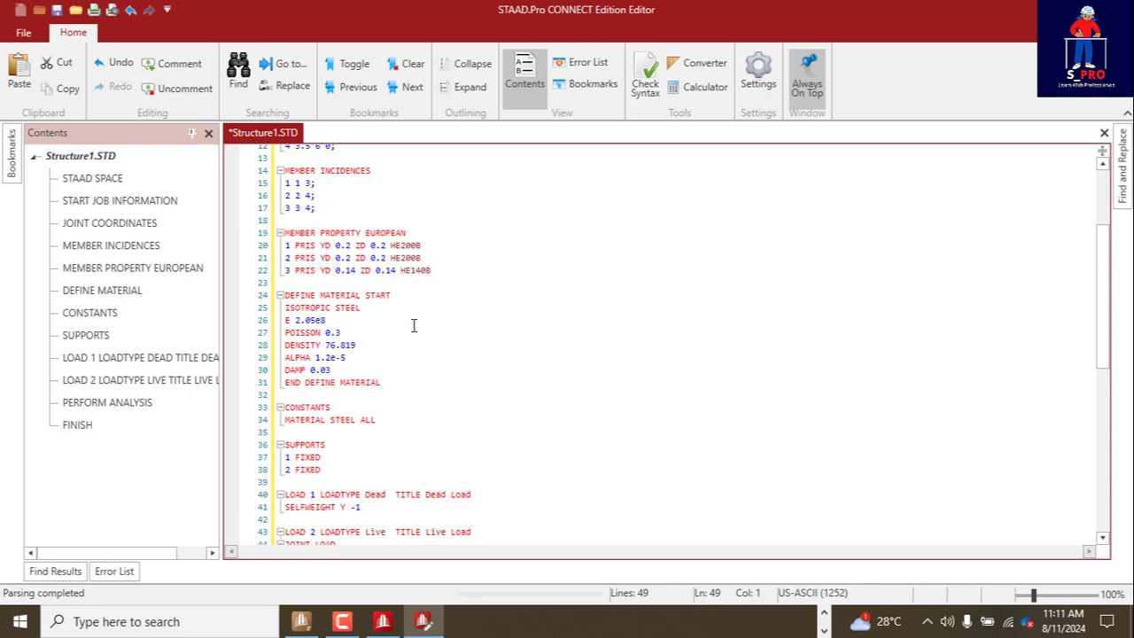
{"action": "scroll", "coordinate": [413, 326], "scroll_direction": "up", "scroll_amount": 2}
{"action": "scroll", "coordinate": [415, 324], "scroll_direction": "up", "scroll_amount": 2}
{"action": "scroll", "coordinate": [372, 317], "scroll_direction": "down", "scroll_amount": 2}
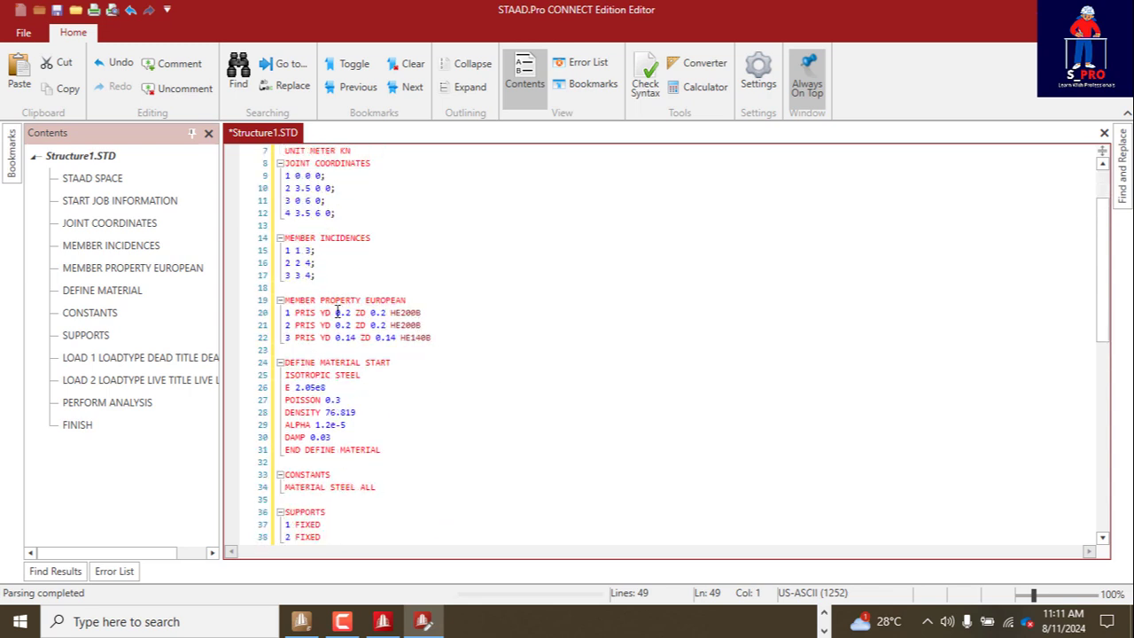
{"action": "left_click_drag", "start_coordinate": [286, 313], "coordinate": [436, 340]}
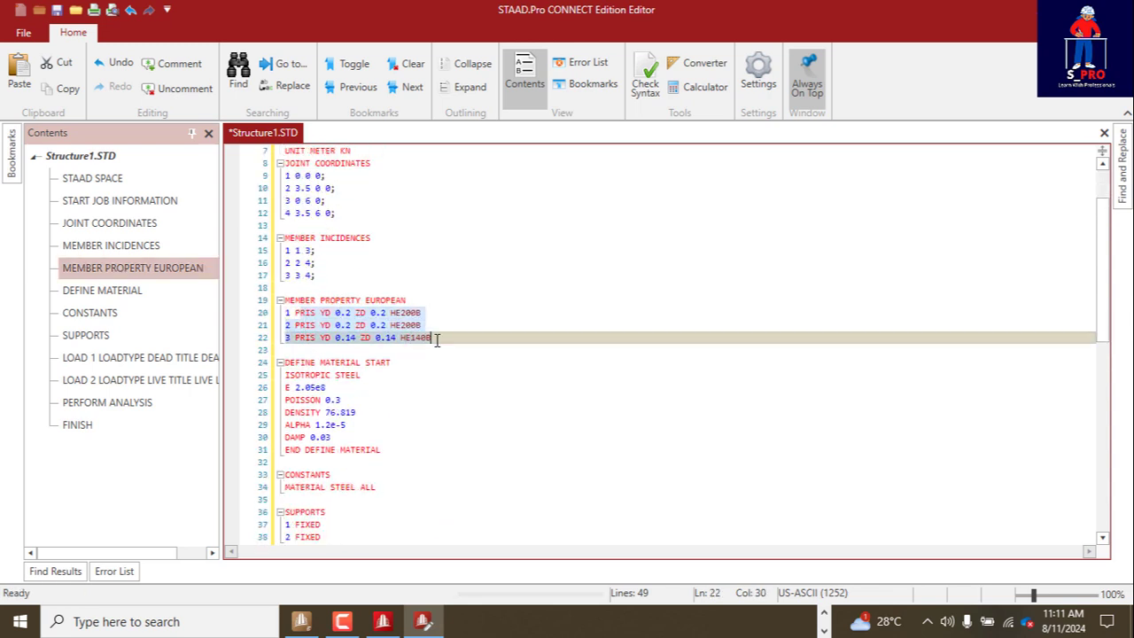
{"action": "left_click", "coordinate": [409, 373]}
{"action": "scroll", "coordinate": [413, 324], "scroll_direction": "down", "scroll_amount": 8}
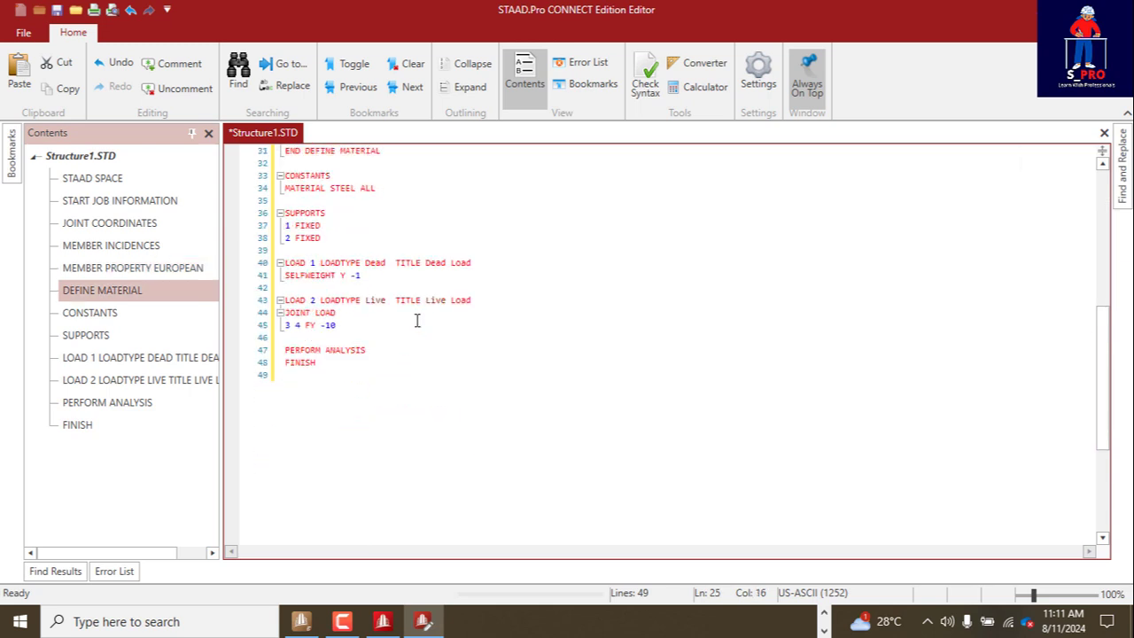
{"action": "scroll", "coordinate": [416, 319], "scroll_direction": "up", "scroll_amount": 10}
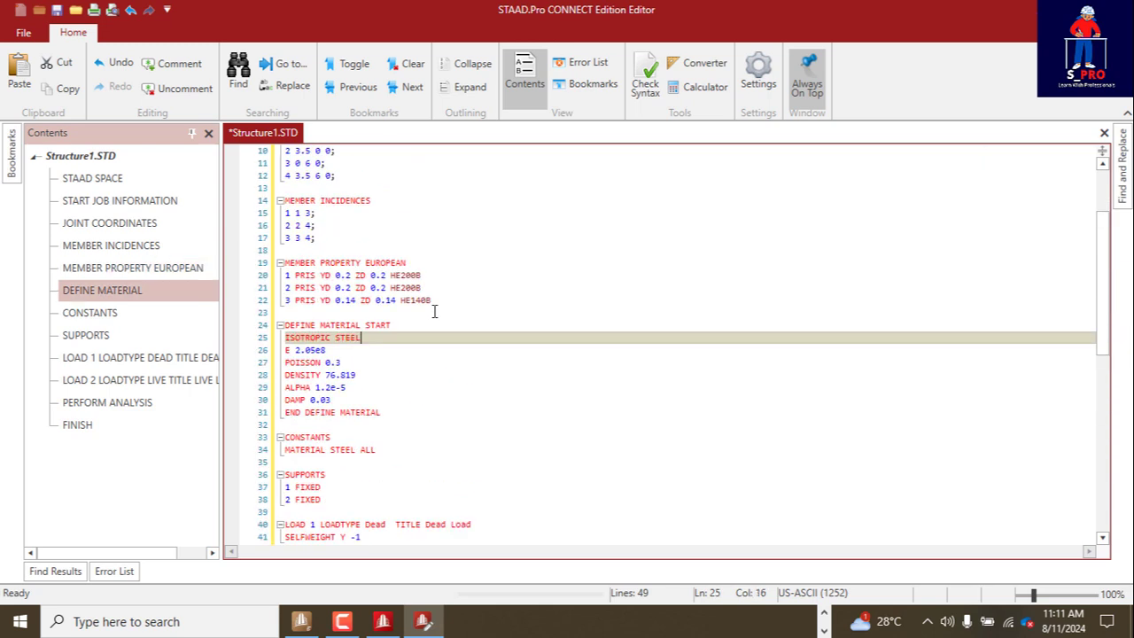
Step: Check the script's syntax, then close the editor to return to the model
{"action": "left_click", "coordinate": [647, 75]}
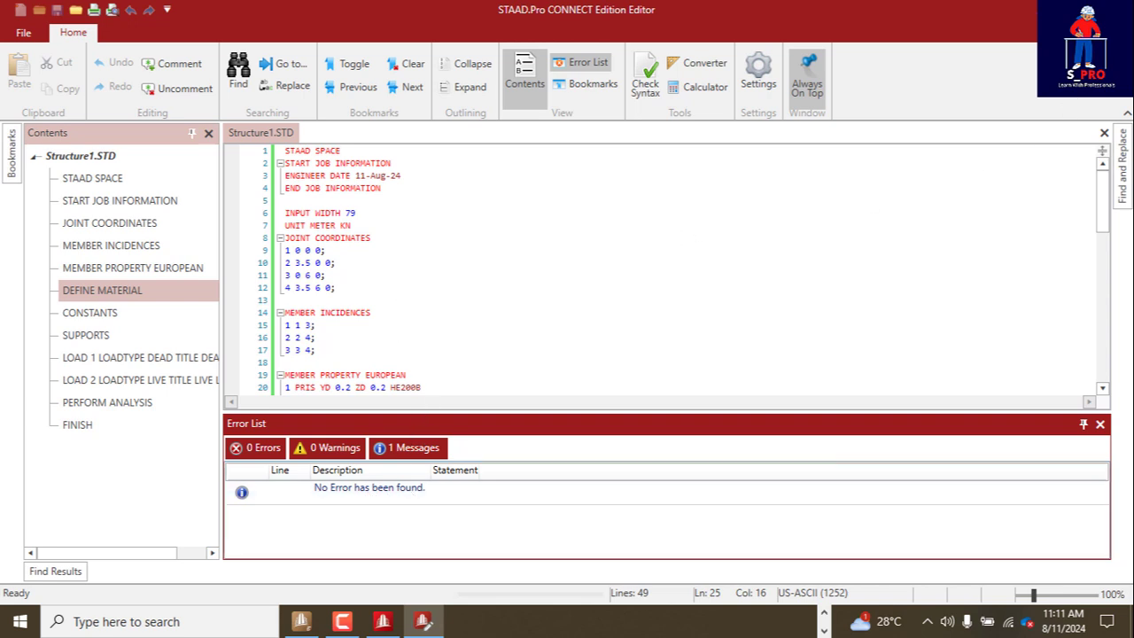
{"action": "left_click", "coordinate": [1114, 9]}
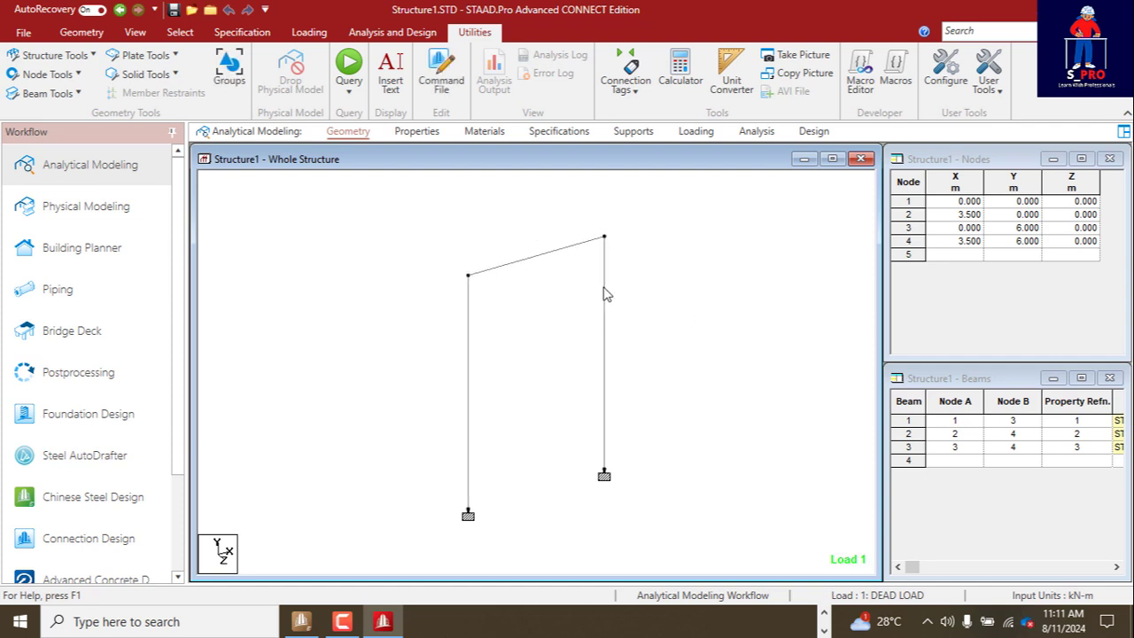
Step: Measure the left column as 6.000m with the node distance tool
{"action": "left_click", "coordinate": [395, 32]}
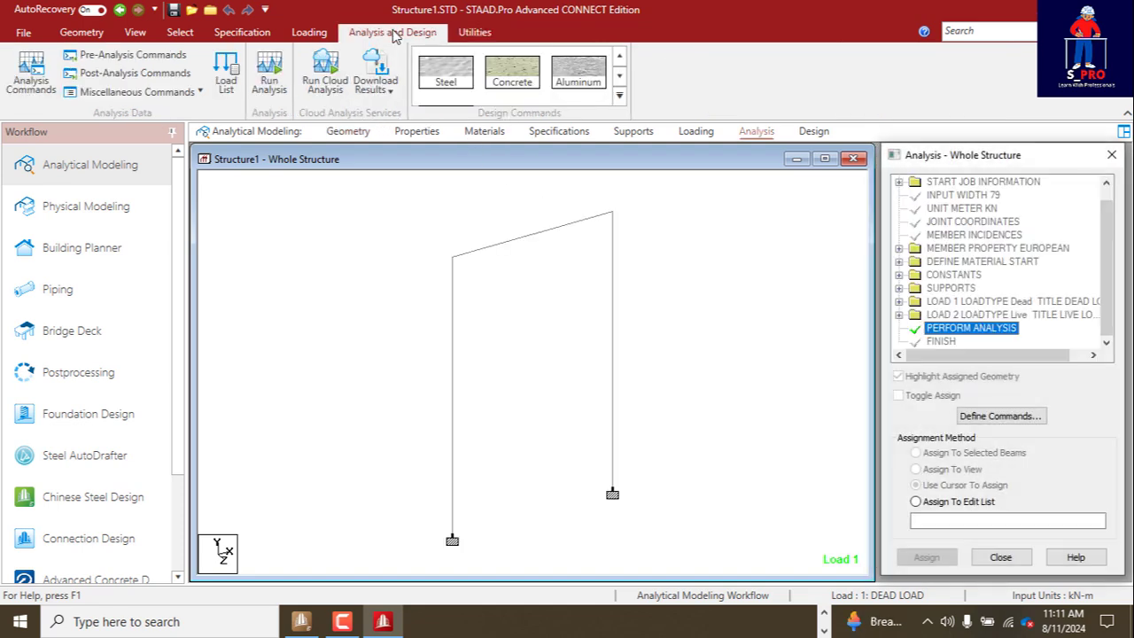
{"action": "left_click", "coordinate": [474, 32]}
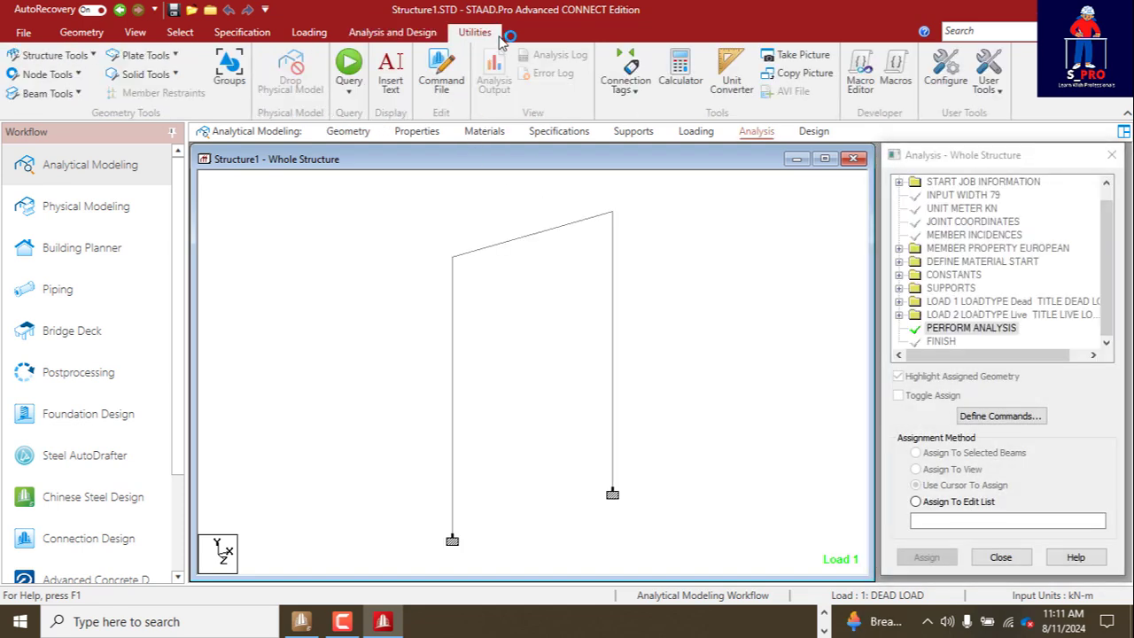
{"action": "left_click", "coordinate": [77, 78]}
{"action": "left_click", "coordinate": [67, 160]}
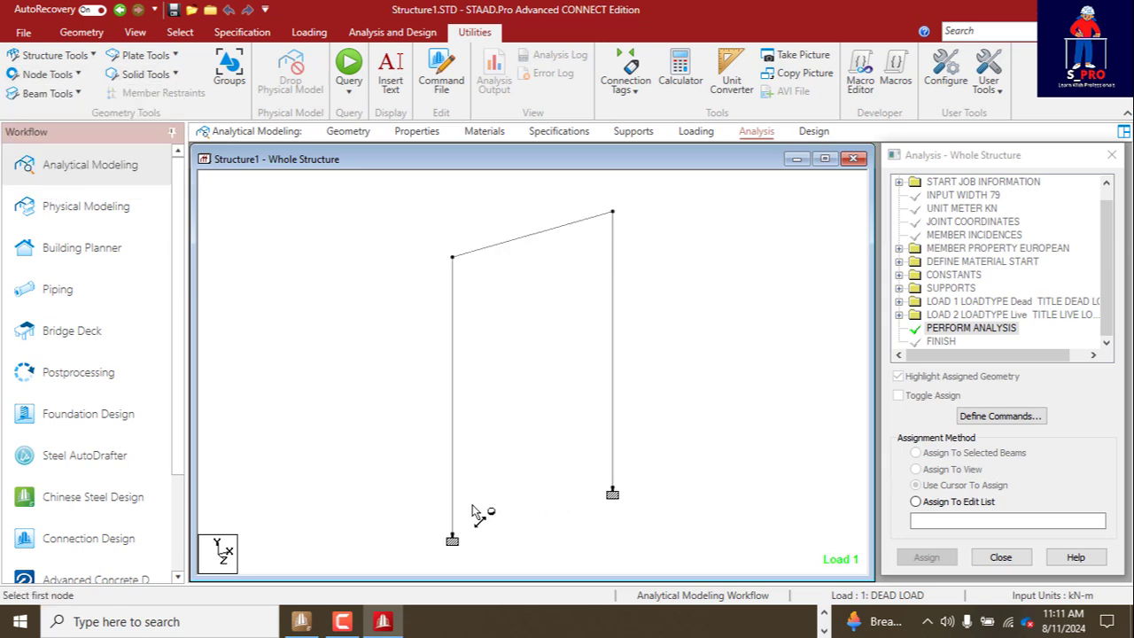
{"action": "left_click", "coordinate": [452, 538]}
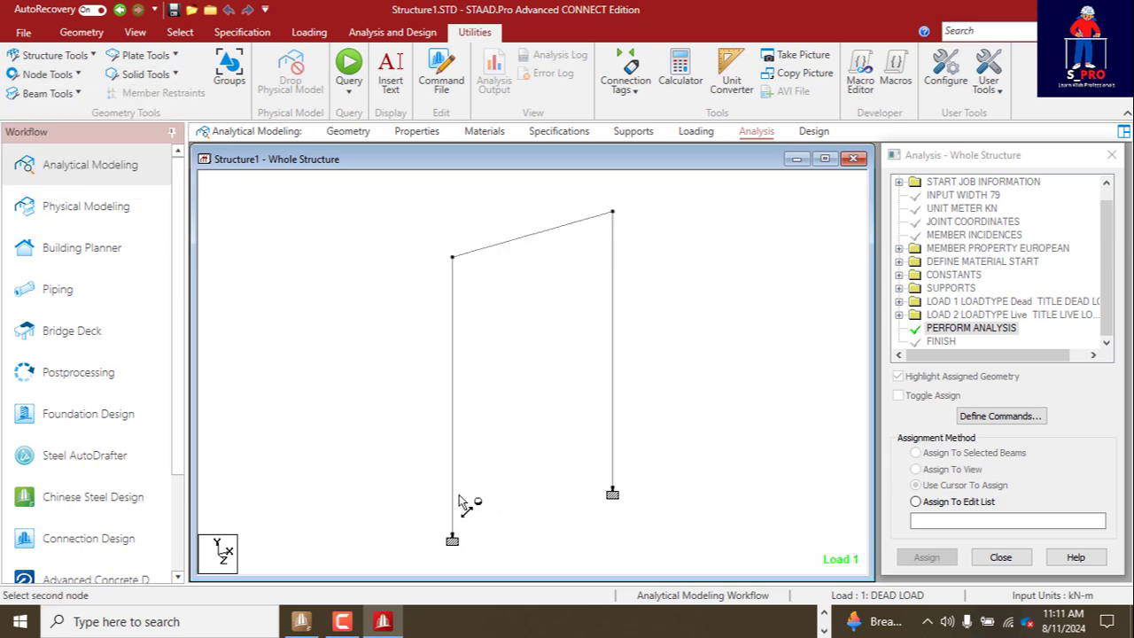
{"action": "left_click", "coordinate": [454, 258]}
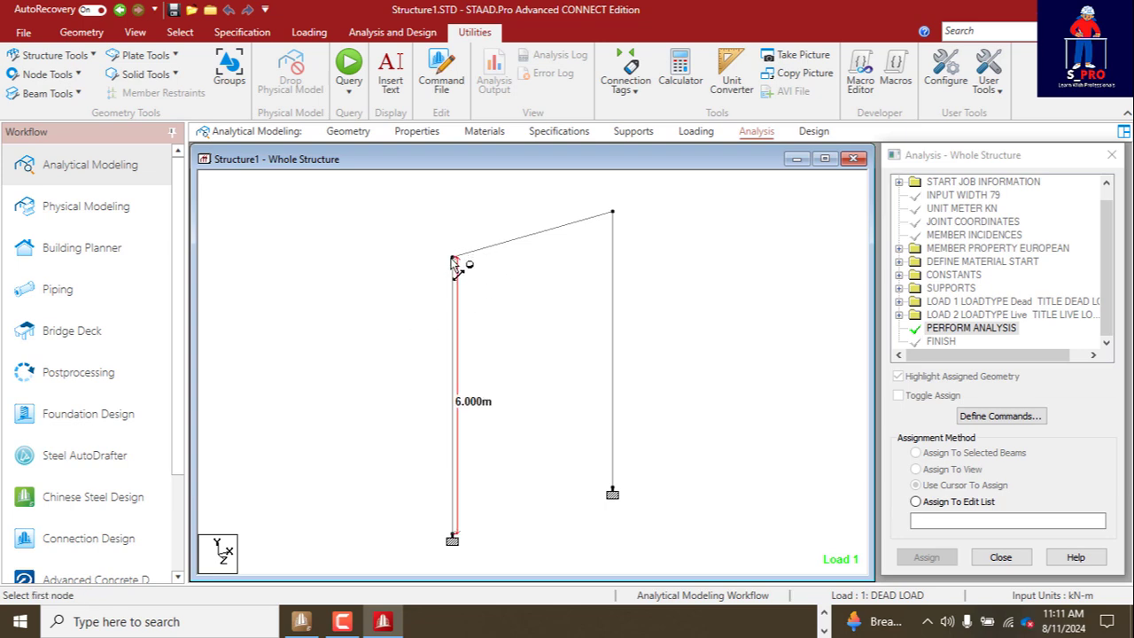
Step: Measure the beam as 3.500m and bring up the section properties
{"action": "left_click", "coordinate": [454, 259]}
{"action": "left_click", "coordinate": [612, 213]}
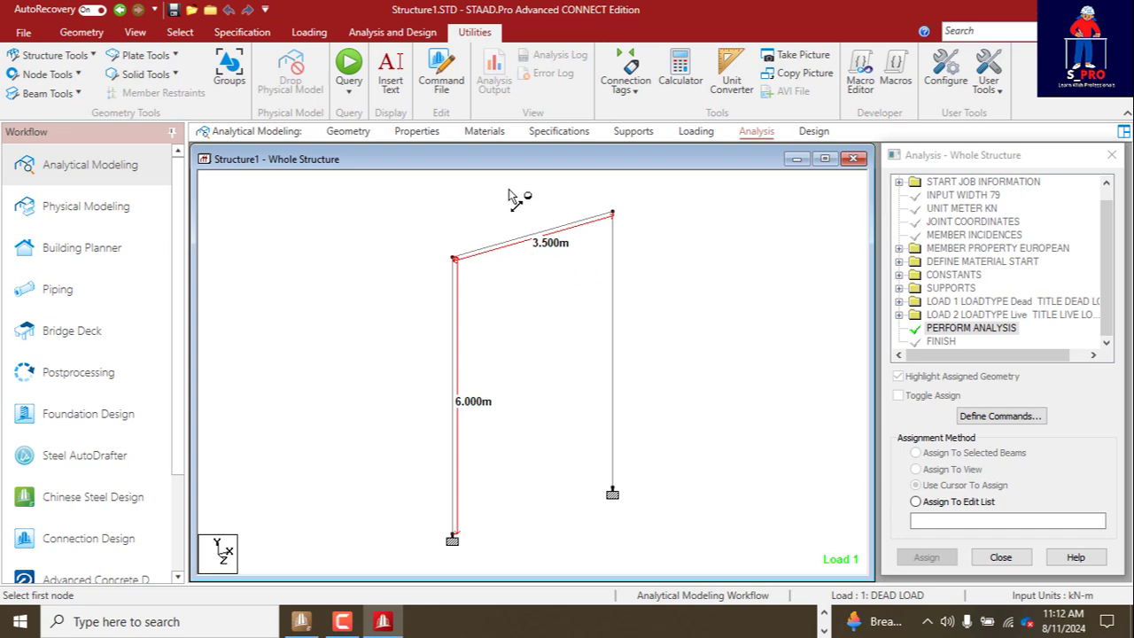
{"action": "left_click", "coordinate": [410, 131]}
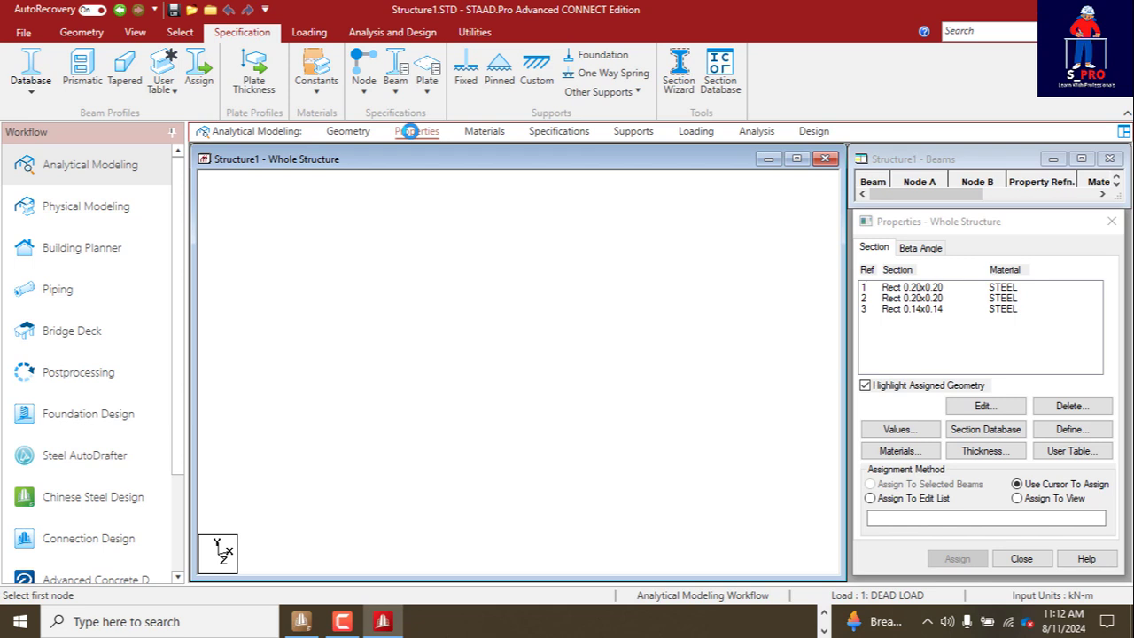
Step: Highlight the members of sections 1 to 3, confirming the beam uses 0.14x0.14
{"action": "left_click", "coordinate": [910, 289]}
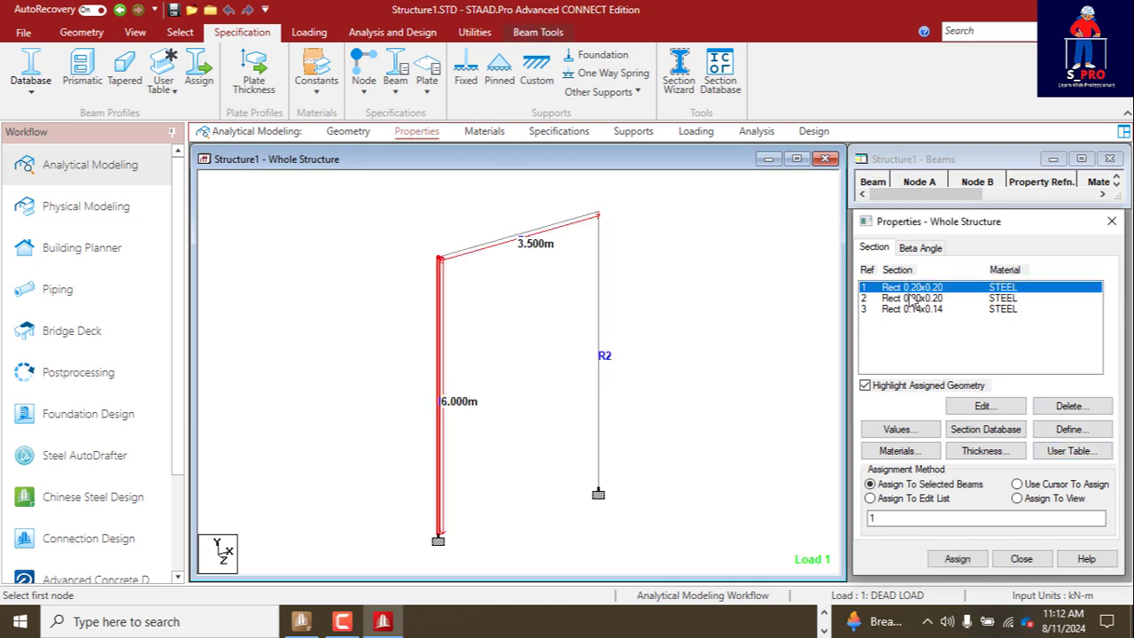
{"action": "left_click", "coordinate": [912, 298]}
{"action": "left_click", "coordinate": [905, 310]}
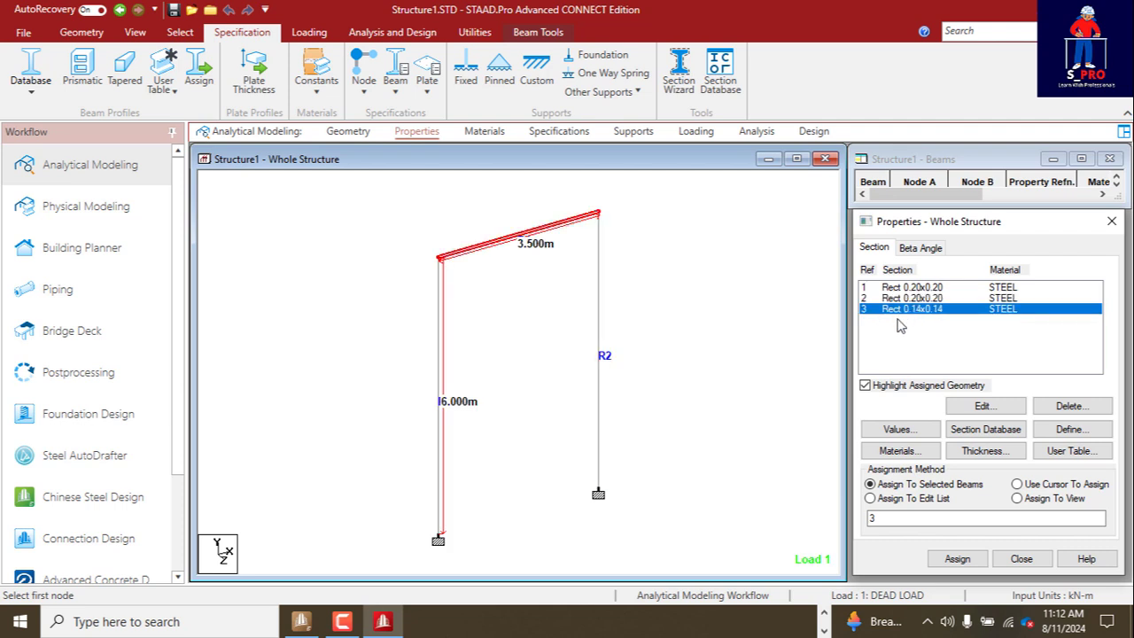
{"action": "left_click", "coordinate": [767, 307]}
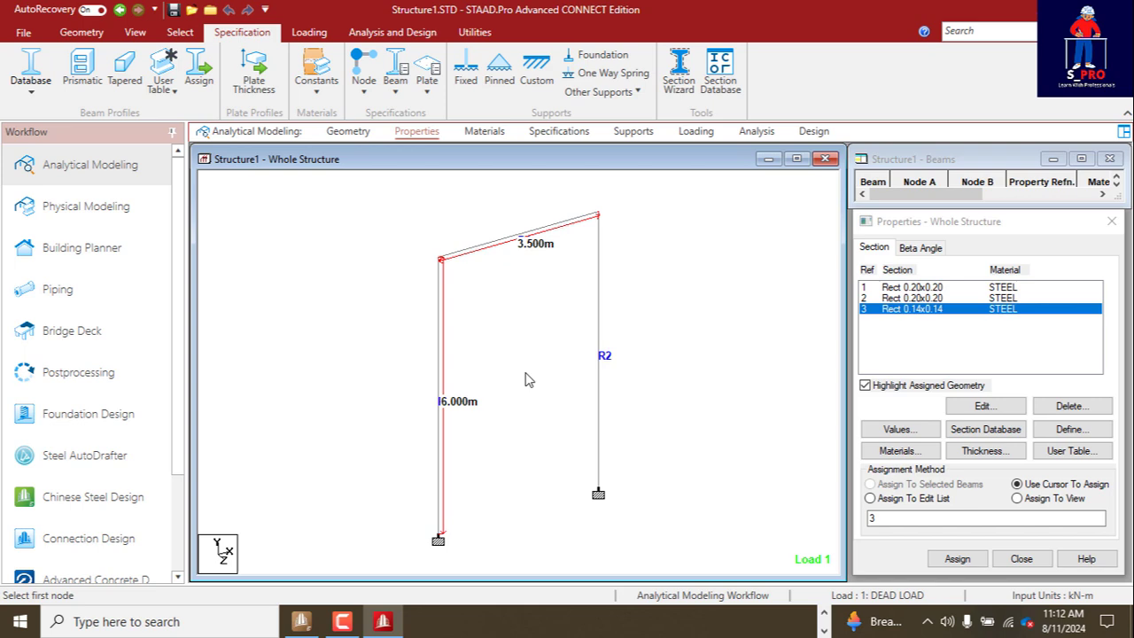
Step: Rotate the frame and display it as a maximized 3D rendering
{"action": "key", "text": "Right"}
{"action": "key", "text": "Right"}
{"action": "key", "text": "Right"}
{"action": "key", "text": "Right"}
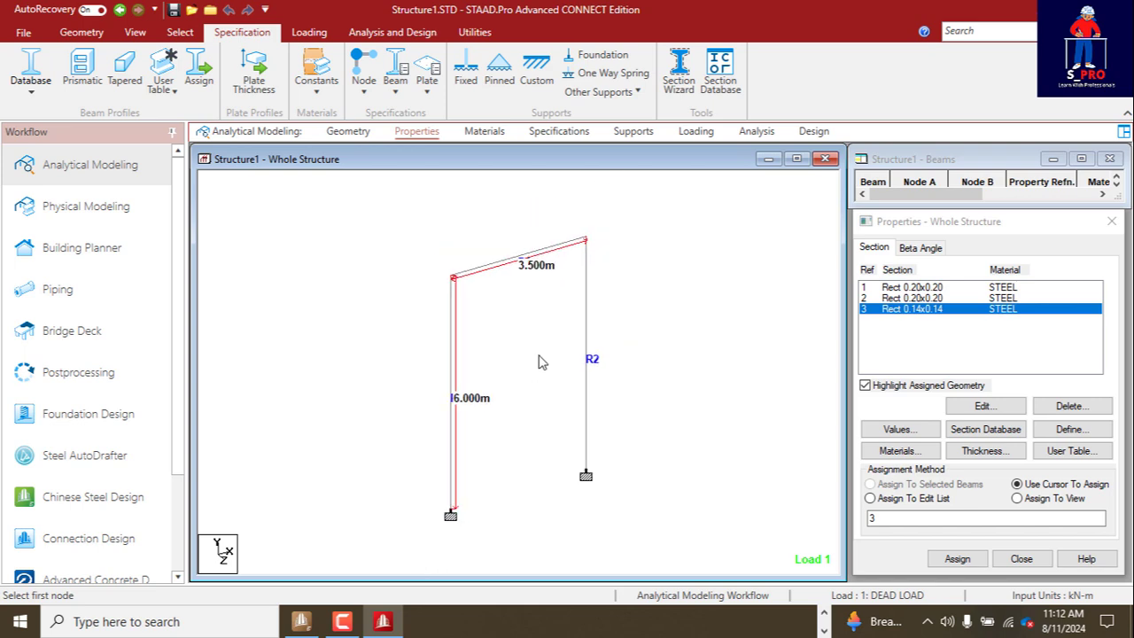
{"action": "left_click", "coordinate": [134, 32]}
{"action": "left_click", "coordinate": [963, 69]}
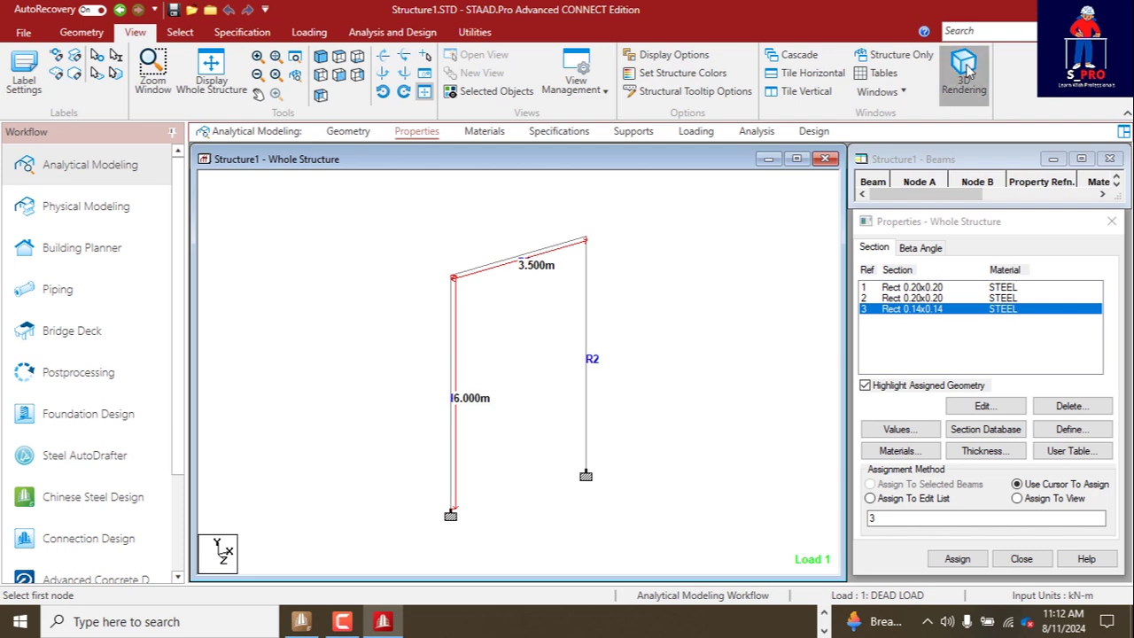
{"action": "left_click", "coordinate": [952, 159]}
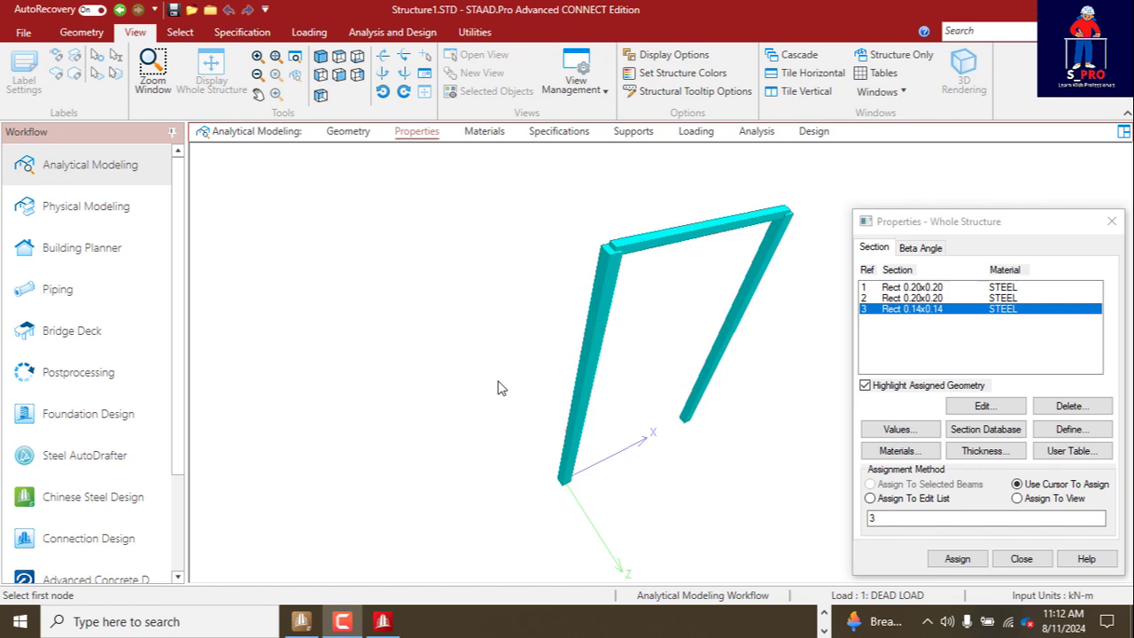
Step: Return to ChatGPT in Firefox and select the HE200B columns and HE140B beam sentence
{"action": "left_click", "coordinate": [823, 611]}
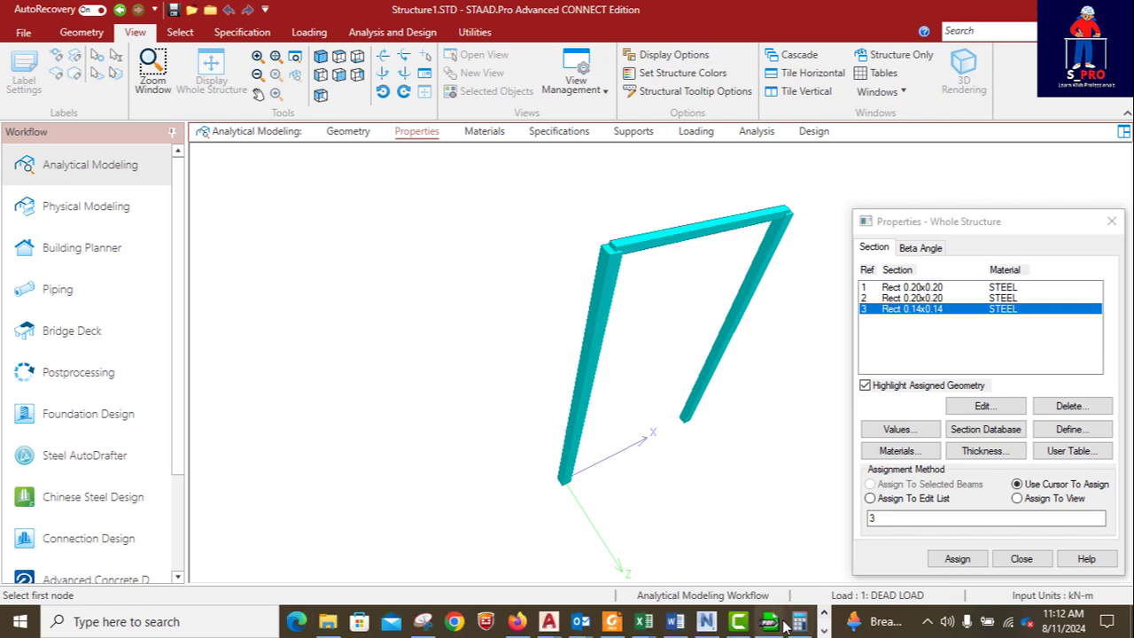
{"action": "left_click", "coordinate": [516, 621]}
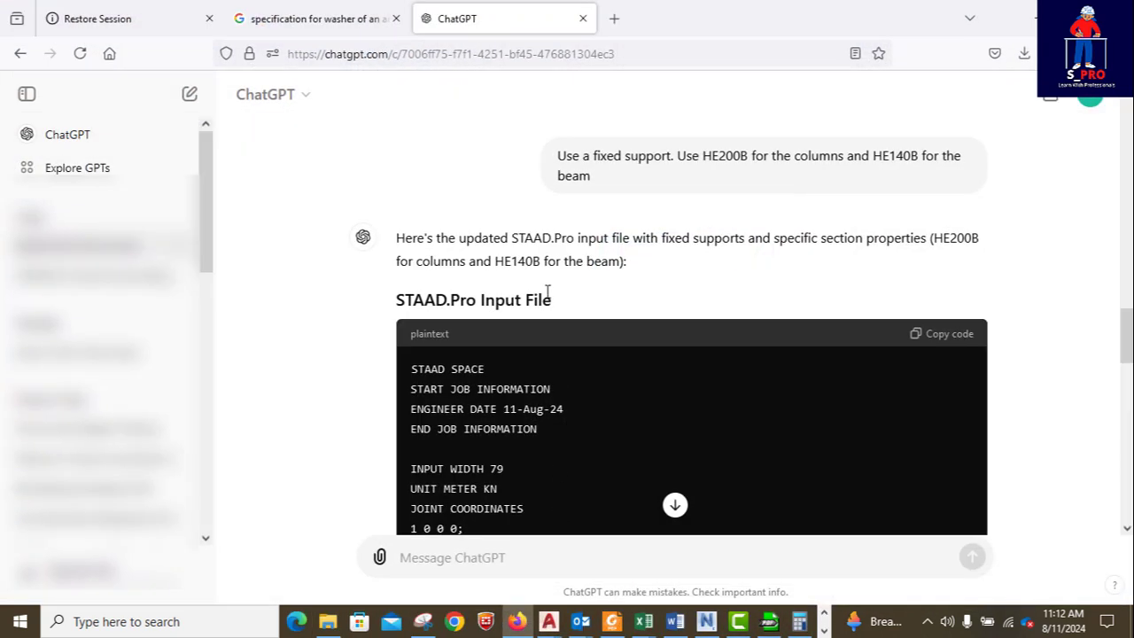
{"action": "scroll", "coordinate": [683, 296], "scroll_direction": "down", "scroll_amount": 3}
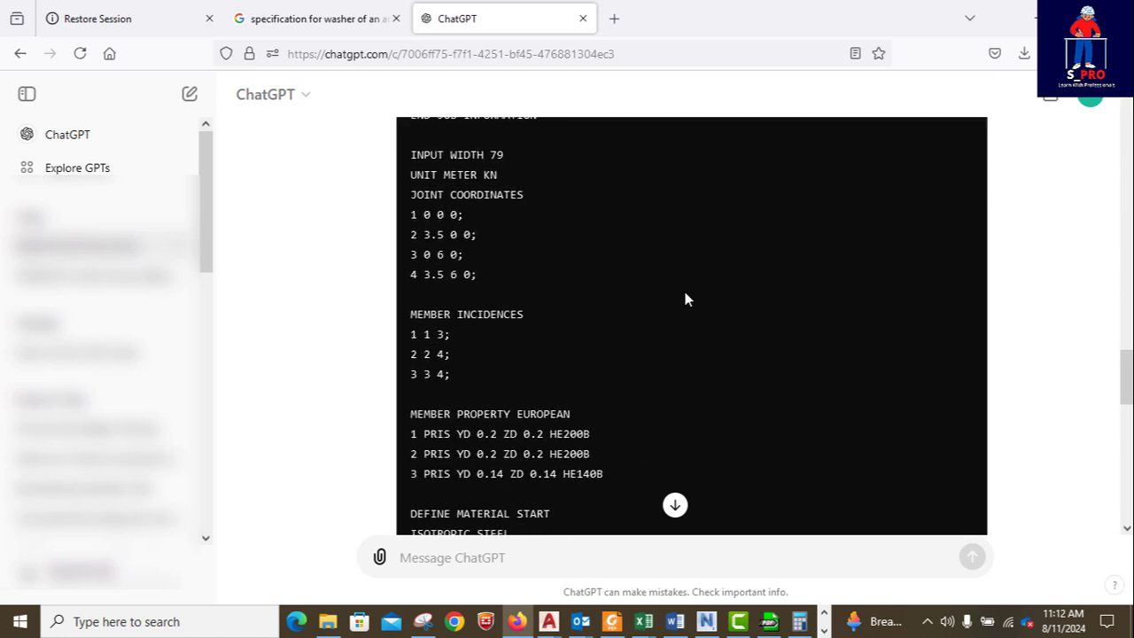
{"action": "scroll", "coordinate": [688, 298], "scroll_direction": "up", "scroll_amount": 3}
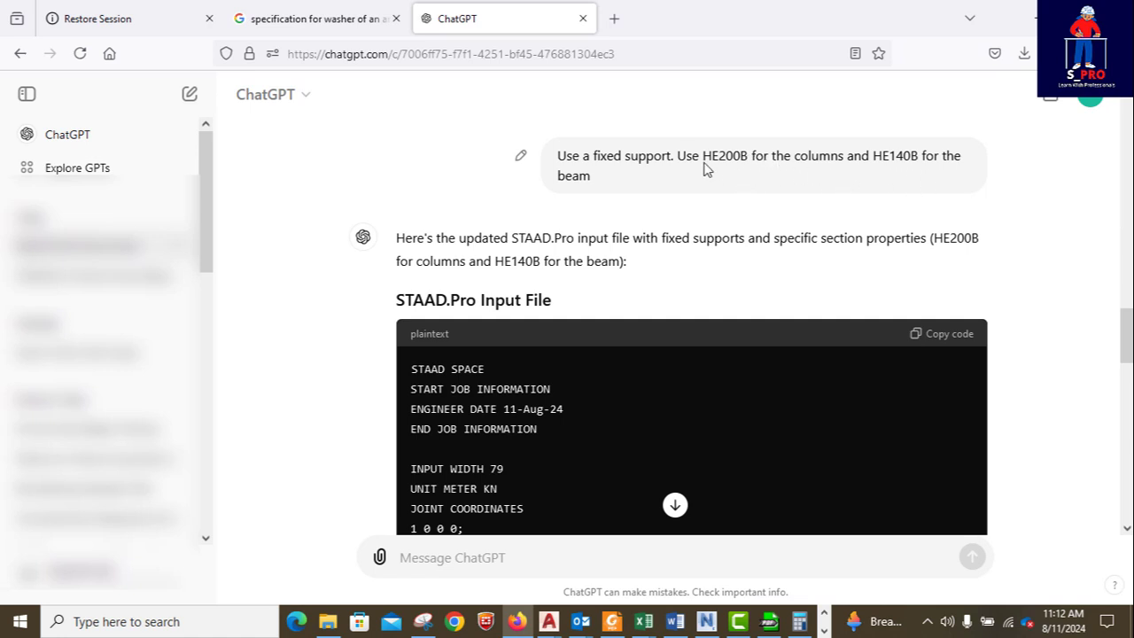
{"action": "left_click_drag", "start_coordinate": [678, 156], "coordinate": [724, 178]}
{"action": "key", "text": "ctrl+c"}
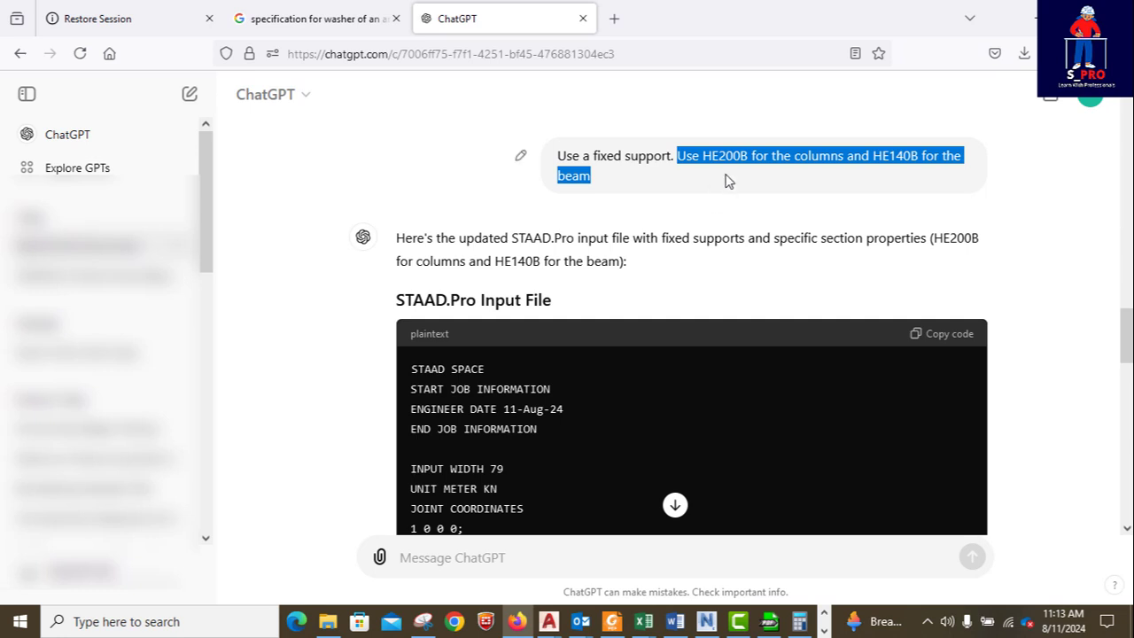
{"action": "scroll", "coordinate": [696, 342], "scroll_direction": "down", "scroll_amount": 12}
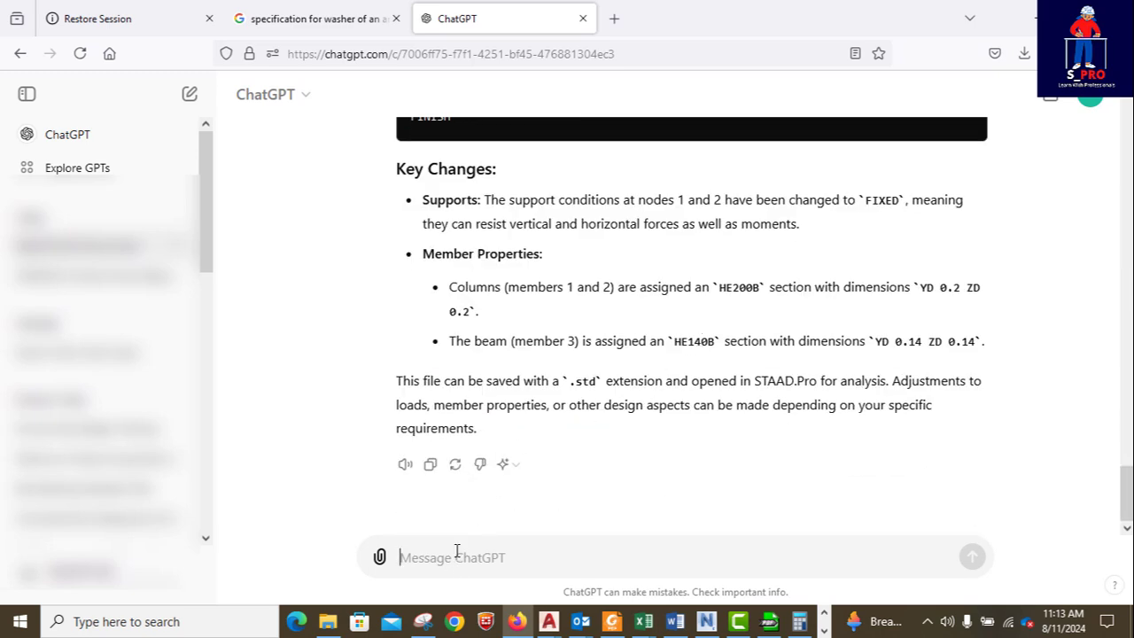
Step: Send the pasted HE200B/HE140B request with 'steel section properties' added
{"action": "key", "text": "ctrl+v"}
{"action": "left_click", "coordinate": [641, 558]}
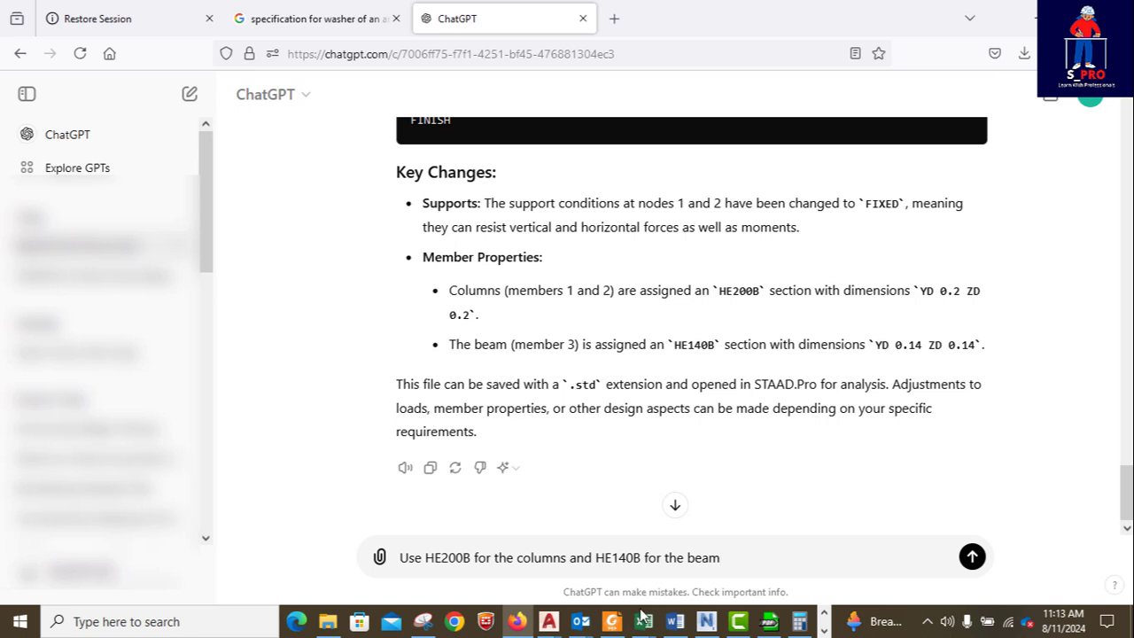
{"action": "type", "text": "steel"}
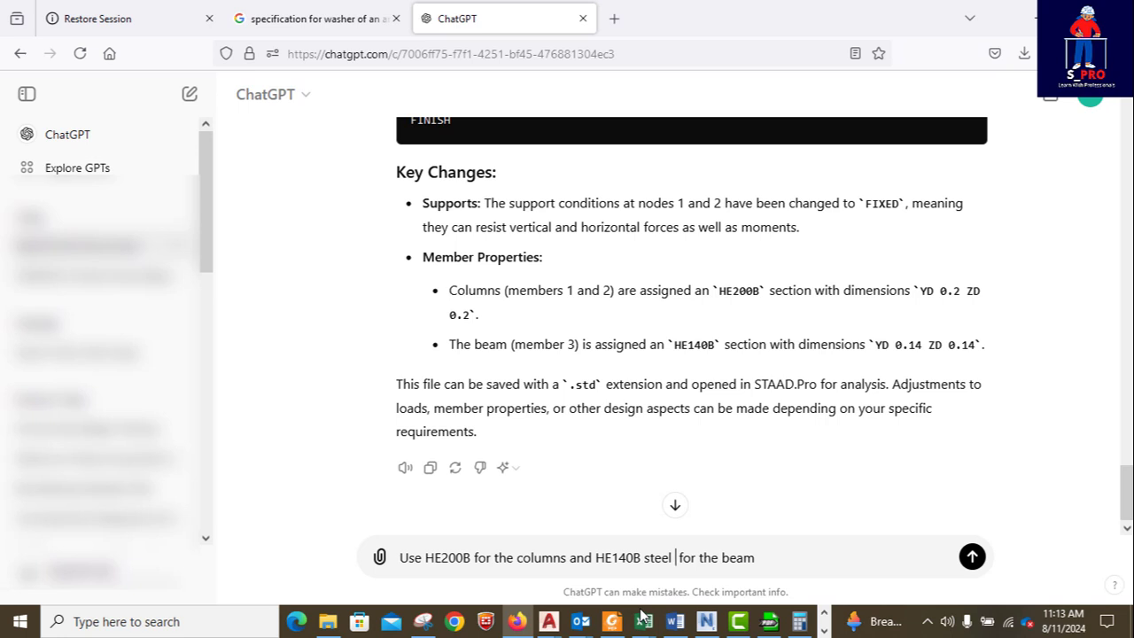
{"action": "type", "text": "prop "}
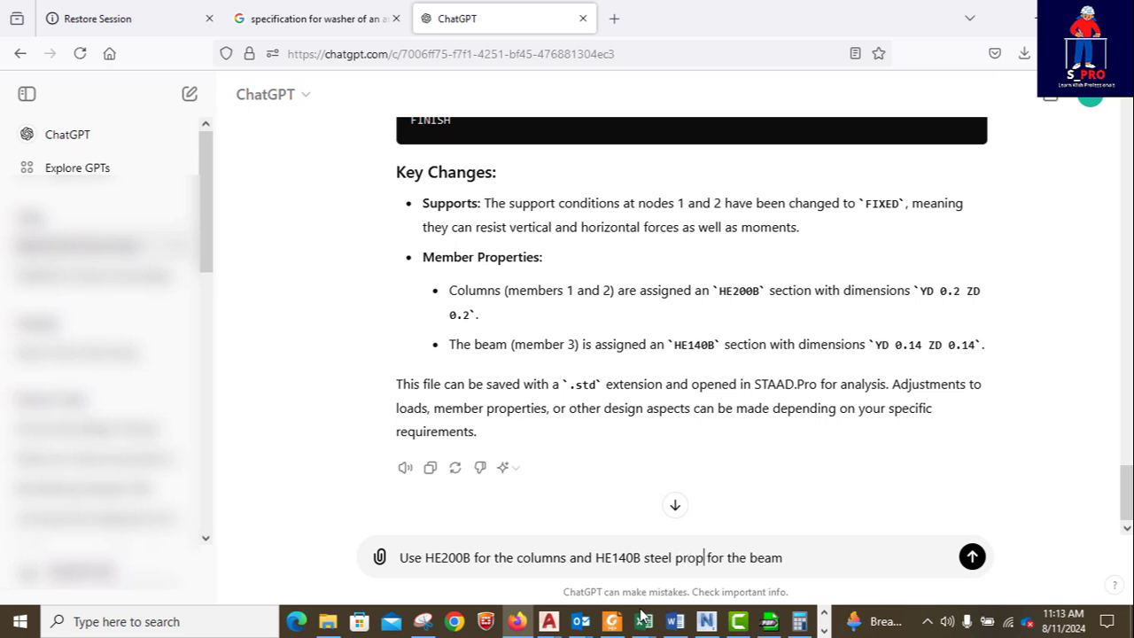
{"action": "type", "text": "ert"}
{"action": "type", "text": "ies"}
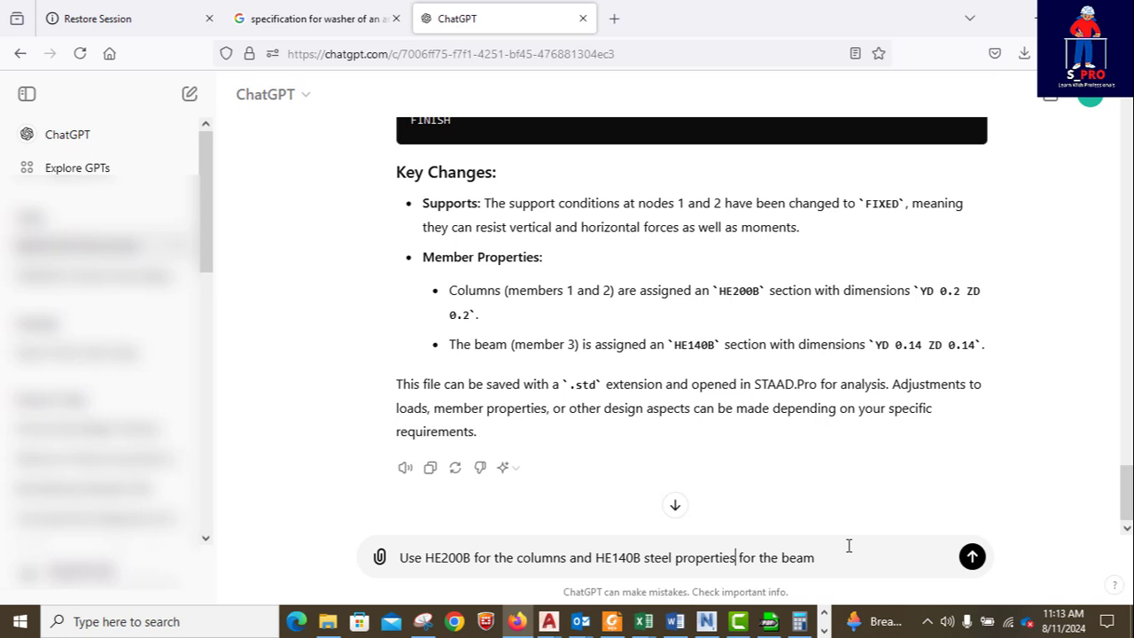
{"action": "left_click", "coordinate": [675, 558]}
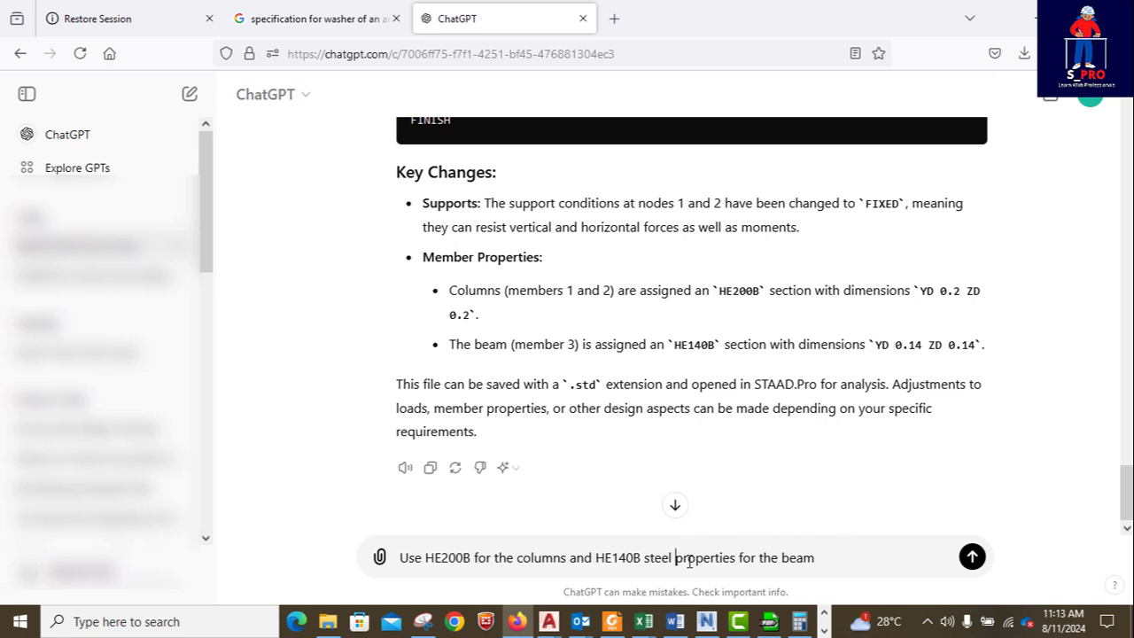
{"action": "type", "text": "section"}
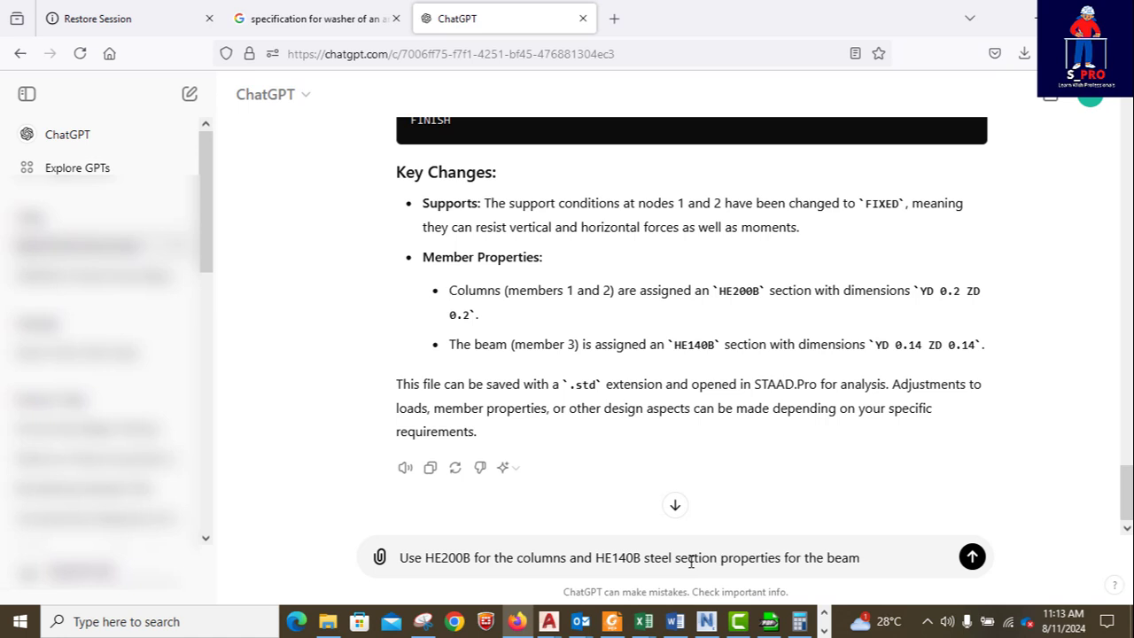
{"action": "left_click", "coordinate": [972, 556]}
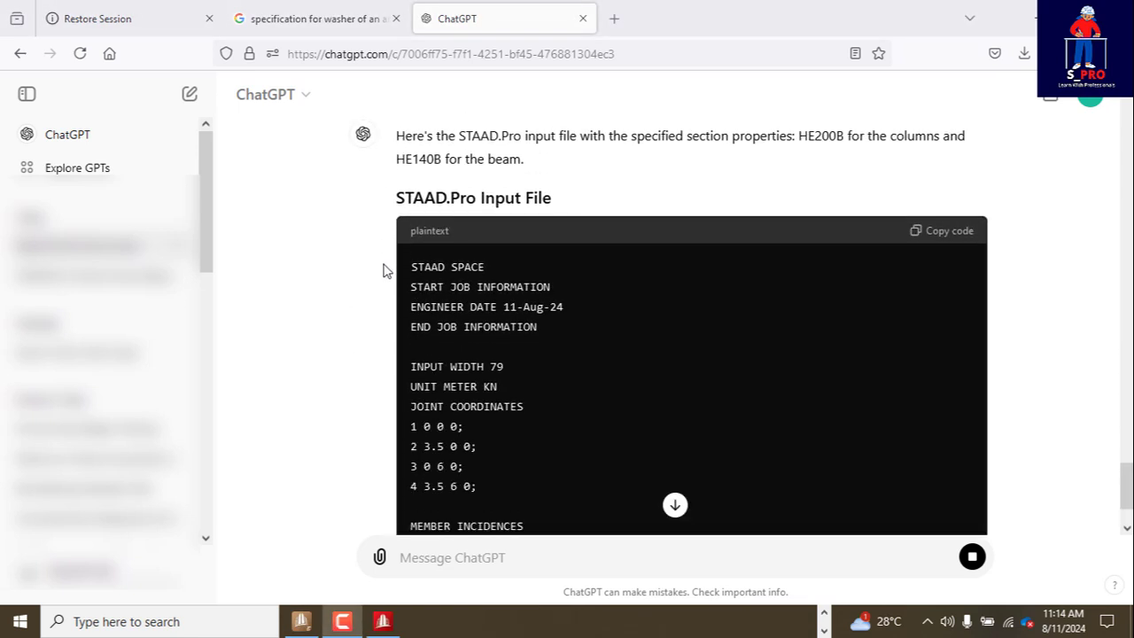
Step: Review and copy ChatGPT's STAAD input file with HE200B columns and HE140B beam
{"action": "scroll", "coordinate": [657, 482], "scroll_direction": "down", "scroll_amount": 3}
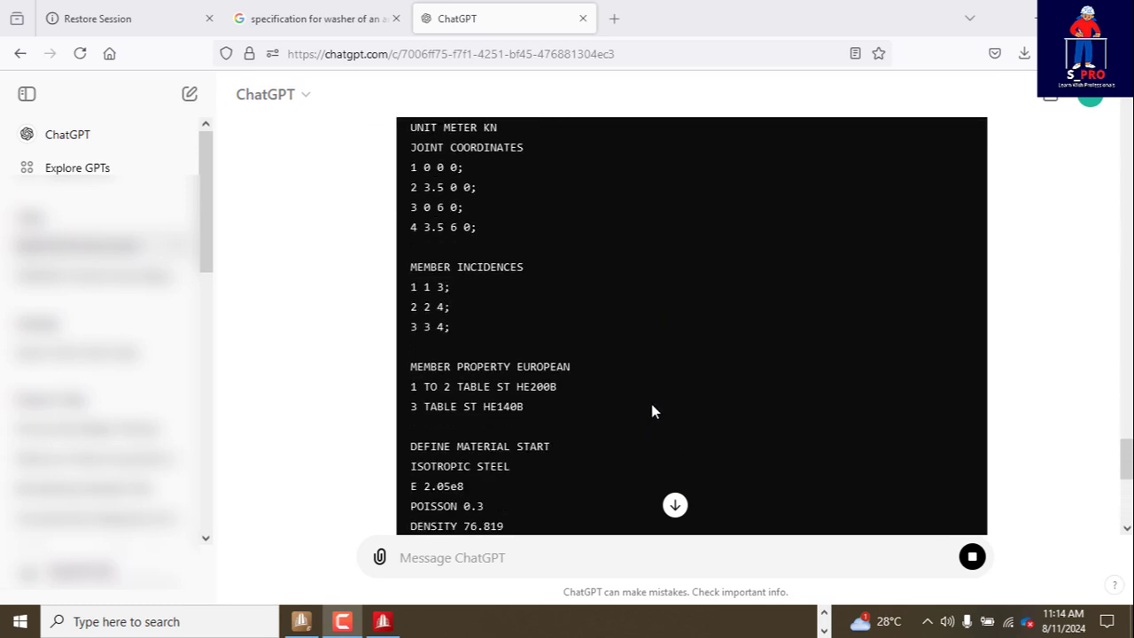
{"action": "scroll", "coordinate": [652, 411], "scroll_direction": "down", "scroll_amount": 1}
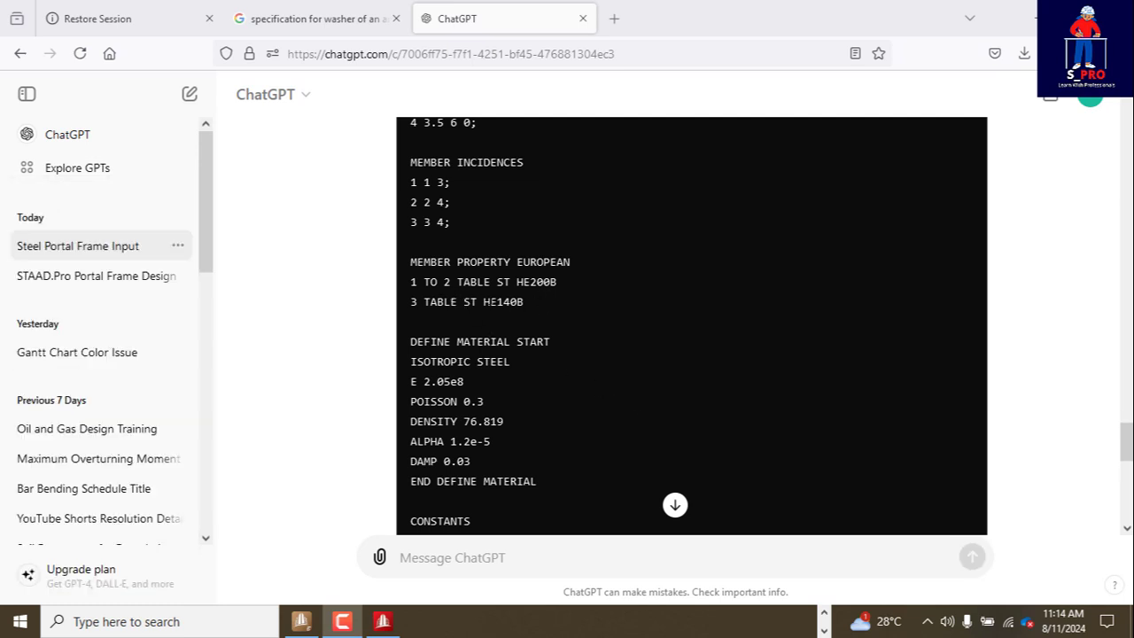
{"action": "scroll", "coordinate": [640, 379], "scroll_direction": "down", "scroll_amount": 4}
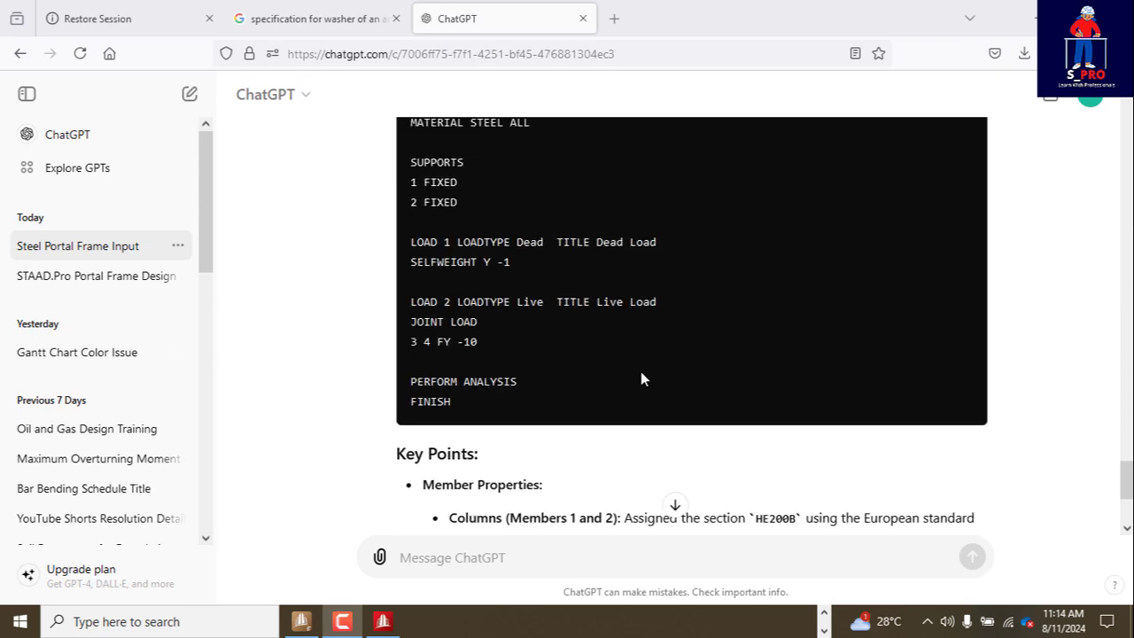
{"action": "scroll", "coordinate": [643, 372], "scroll_direction": "up", "scroll_amount": 12}
{"action": "scroll", "coordinate": [735, 390], "scroll_direction": "down", "scroll_amount": 4}
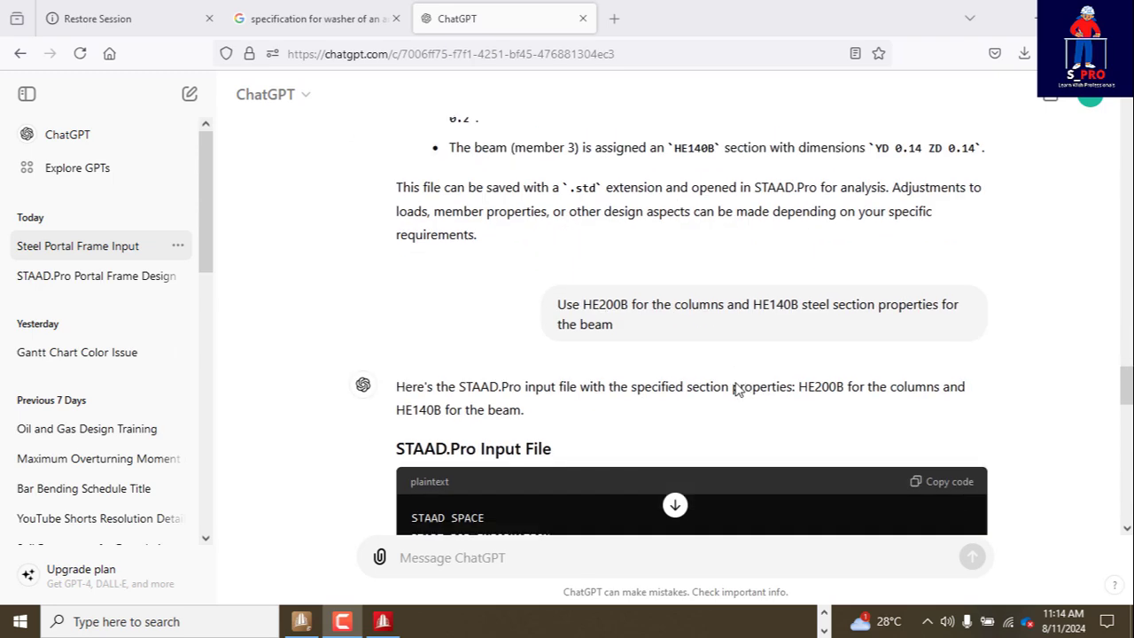
{"action": "scroll", "coordinate": [735, 387], "scroll_direction": "down", "scroll_amount": 4}
{"action": "scroll", "coordinate": [814, 392], "scroll_direction": "up", "scroll_amount": 4}
{"action": "scroll", "coordinate": [719, 343], "scroll_direction": "down", "scroll_amount": 2}
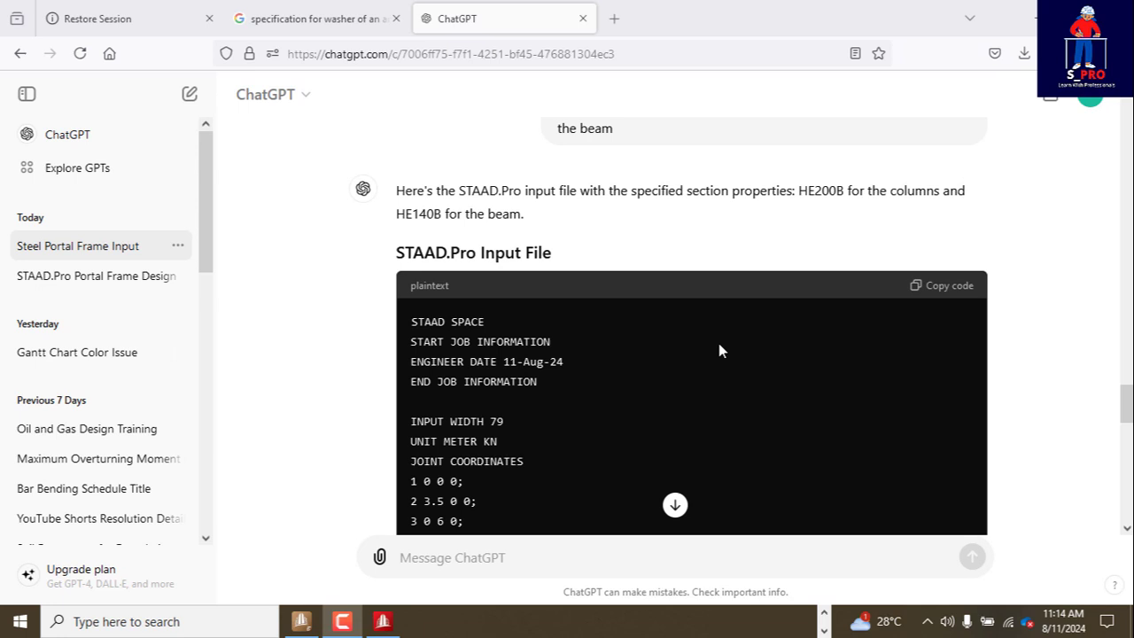
{"action": "scroll", "coordinate": [718, 345], "scroll_direction": "down", "scroll_amount": 3}
{"action": "scroll", "coordinate": [535, 352], "scroll_direction": "up", "scroll_amount": 1}
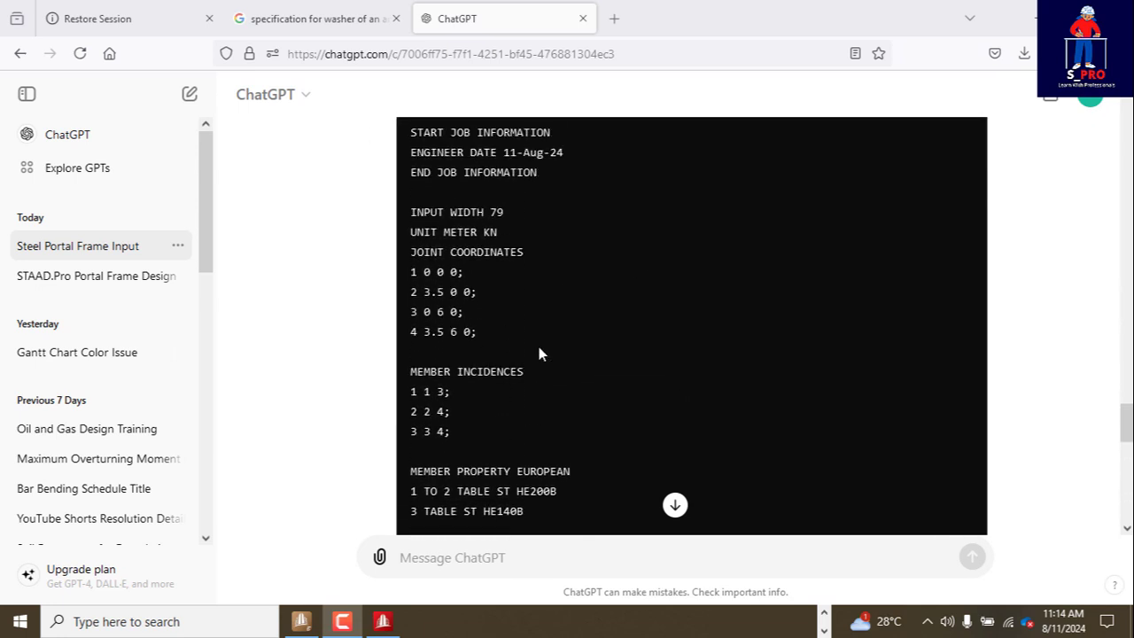
{"action": "scroll", "coordinate": [538, 348], "scroll_direction": "down", "scroll_amount": 3}
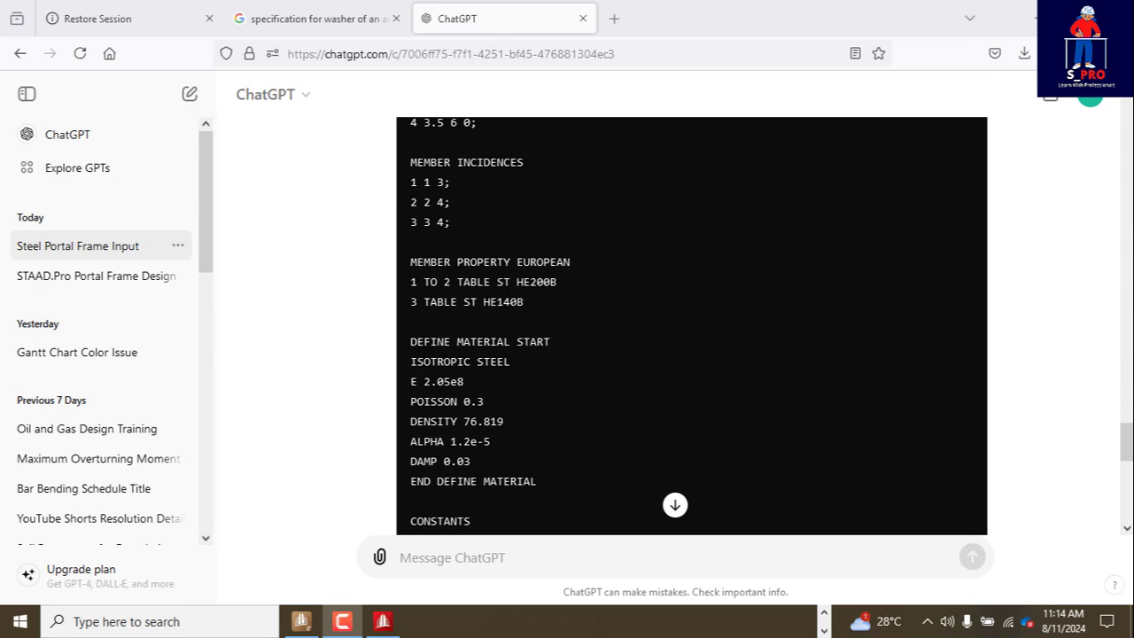
{"action": "scroll", "coordinate": [785, 365], "scroll_direction": "up", "scroll_amount": 5}
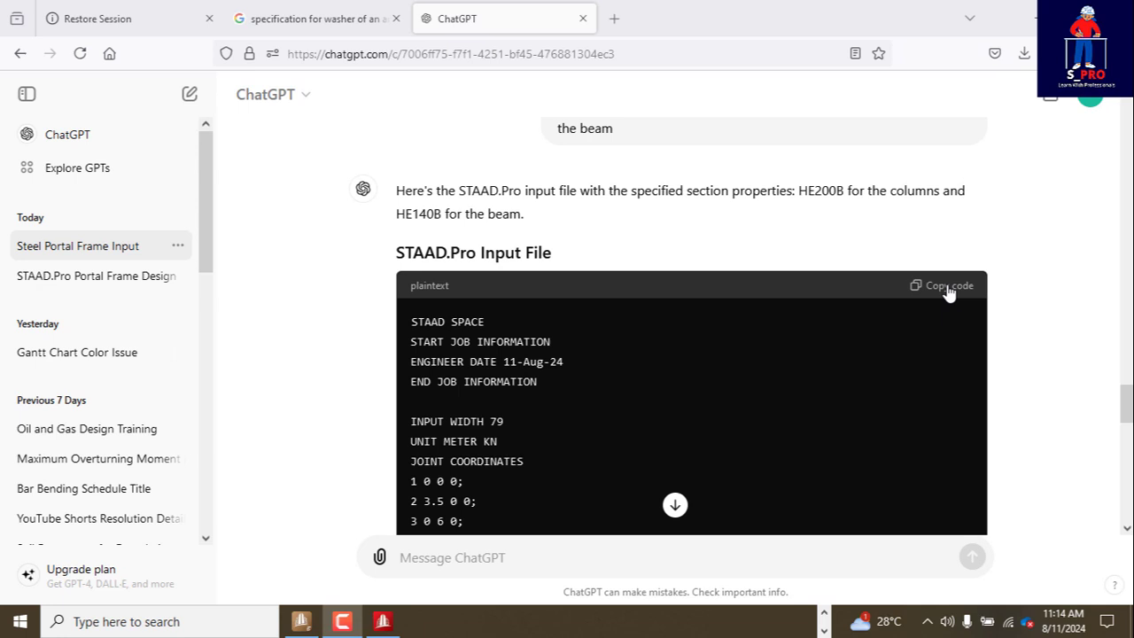
{"action": "left_click", "coordinate": [947, 286]}
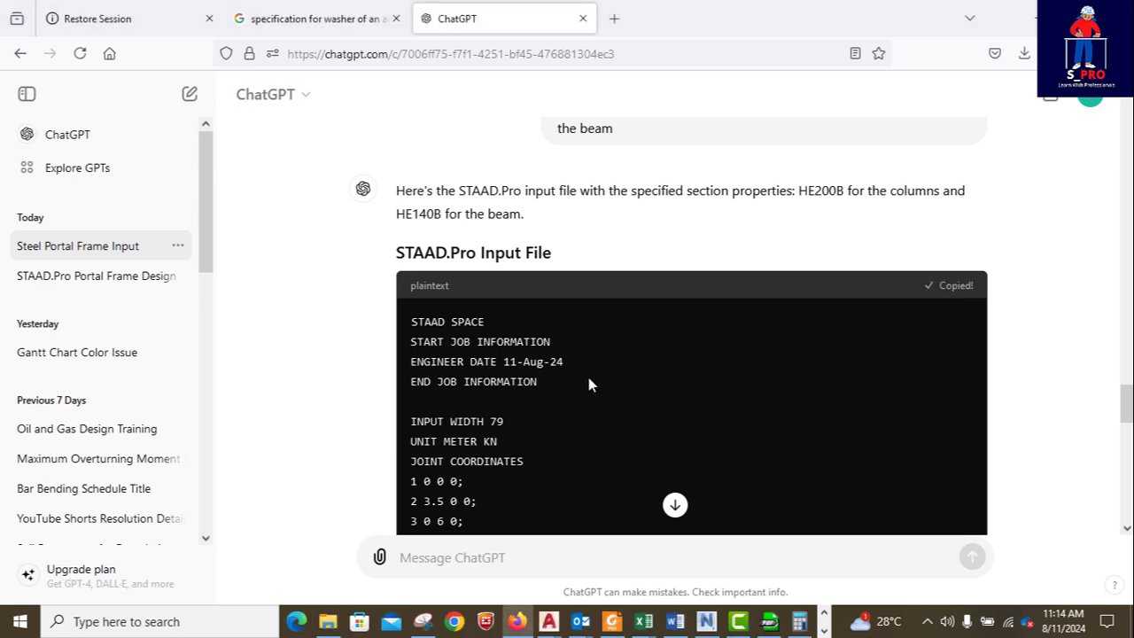
{"action": "left_click", "coordinate": [825, 630]}
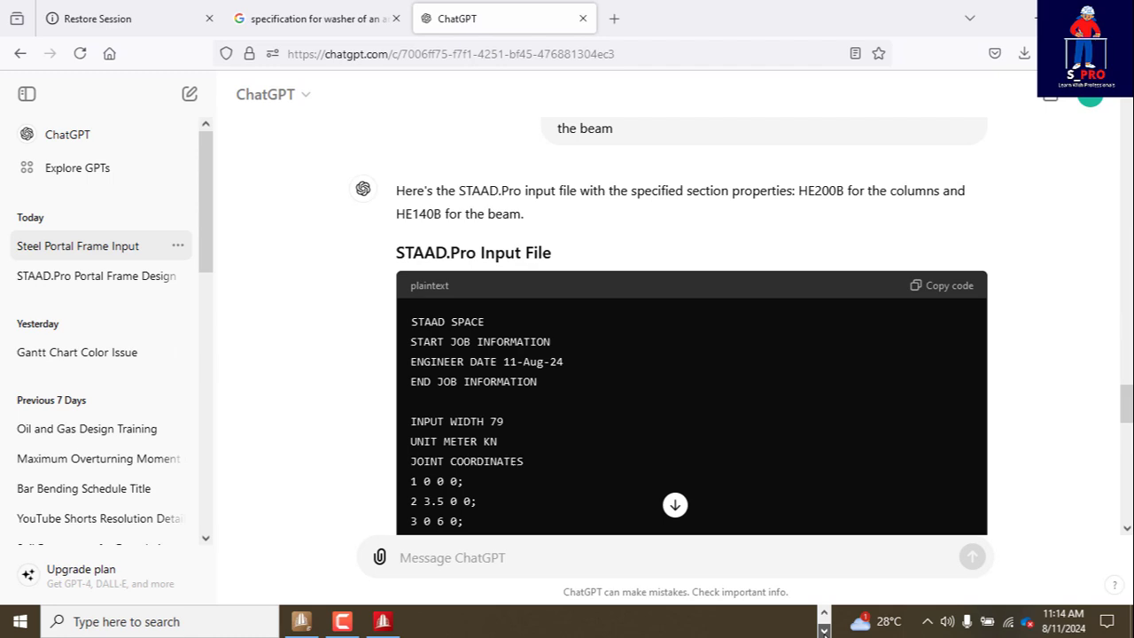
Step: Open Structure1.STD in the STAAD editor from Geometry via Utilities > Command File
{"action": "left_click", "coordinate": [383, 624]}
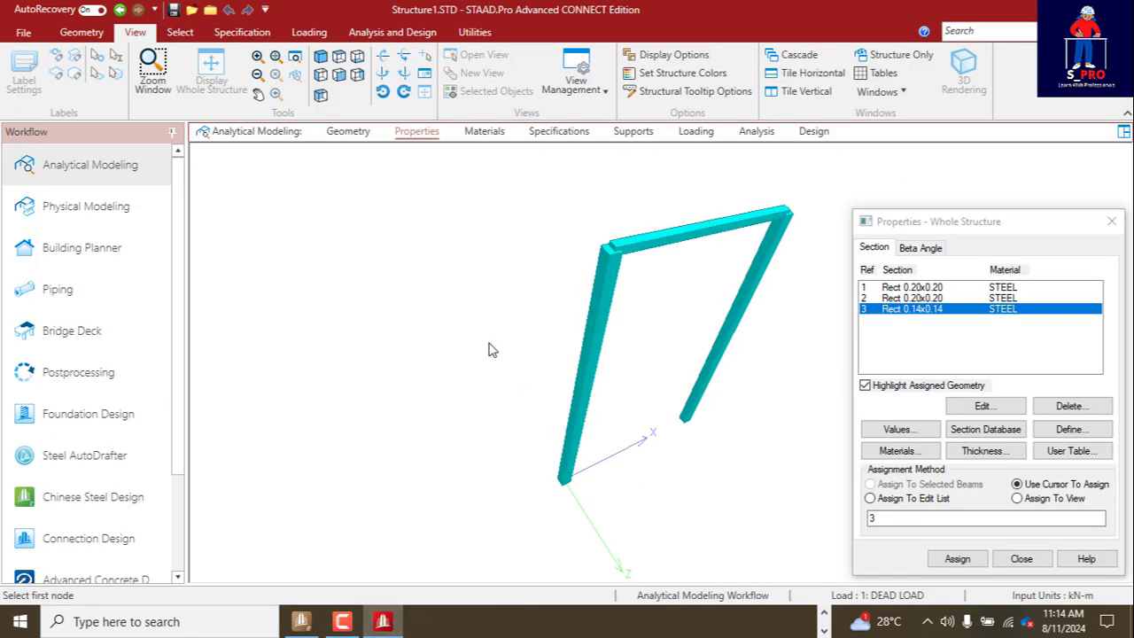
{"action": "left_click", "coordinate": [348, 133]}
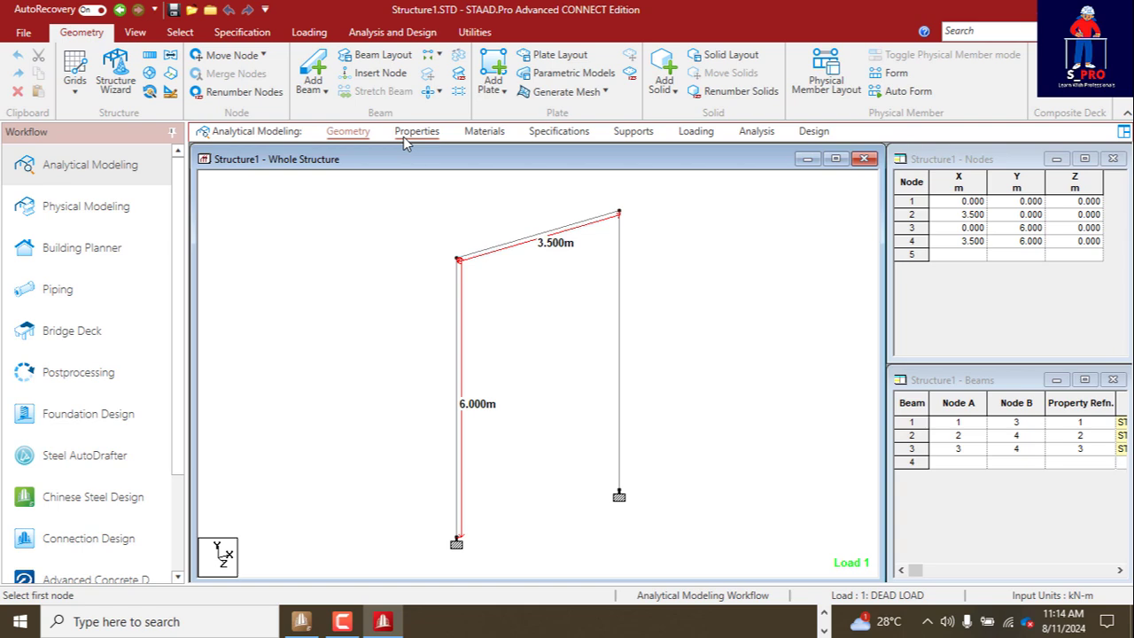
{"action": "left_click", "coordinate": [474, 32]}
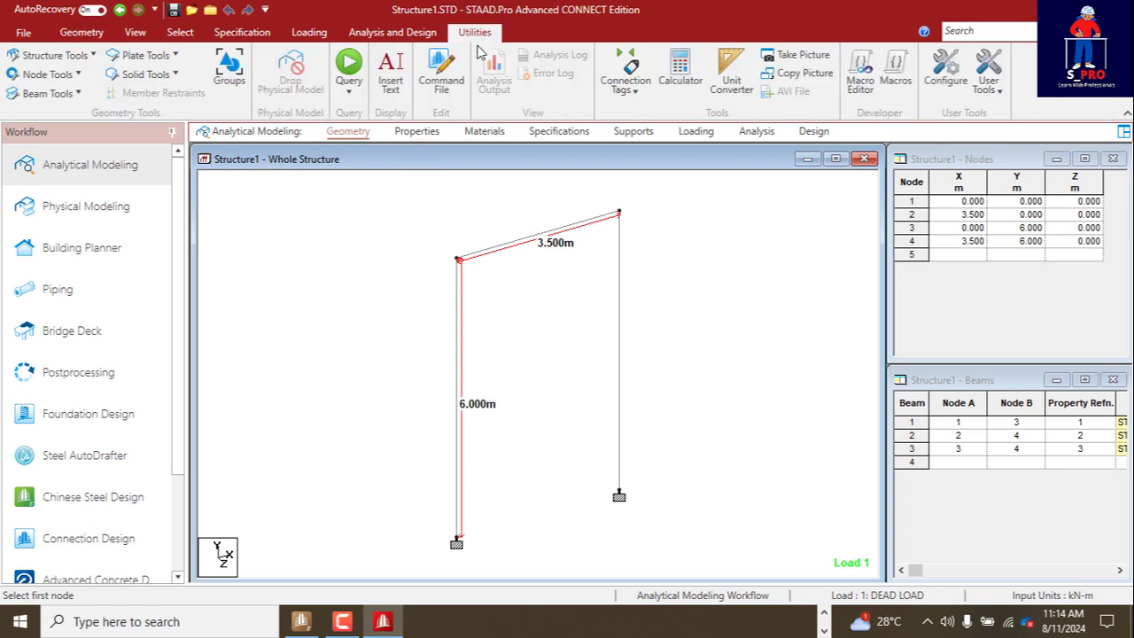
{"action": "left_click", "coordinate": [441, 74]}
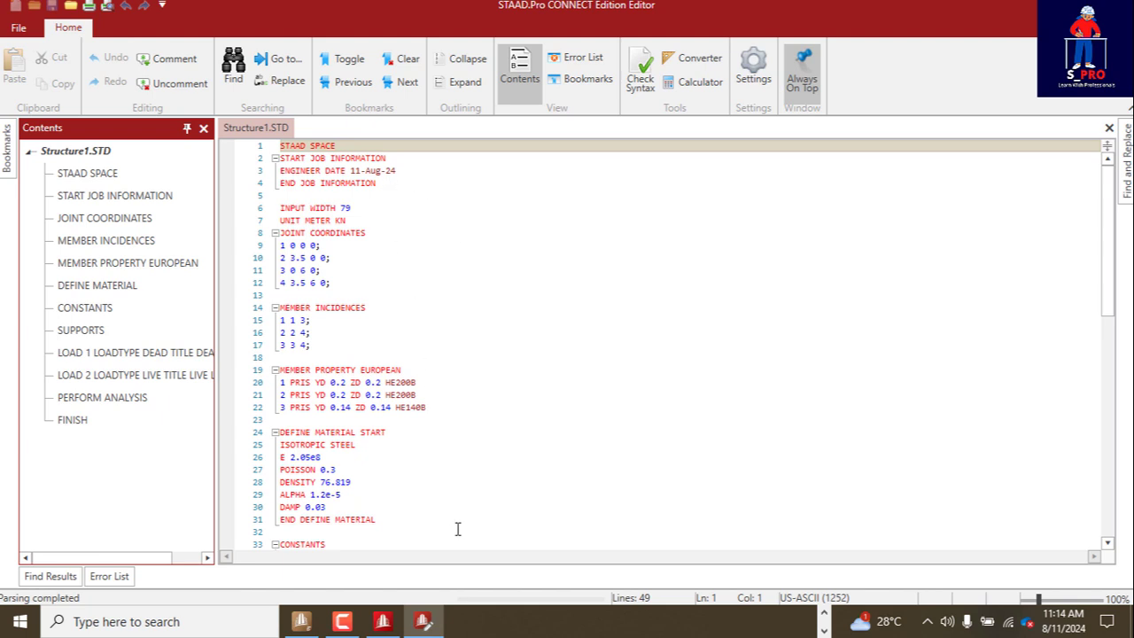
Step: Look over the existing 49-line command file with its PRIS property lines
{"action": "scroll", "coordinate": [451, 546], "scroll_direction": "down", "scroll_amount": 11}
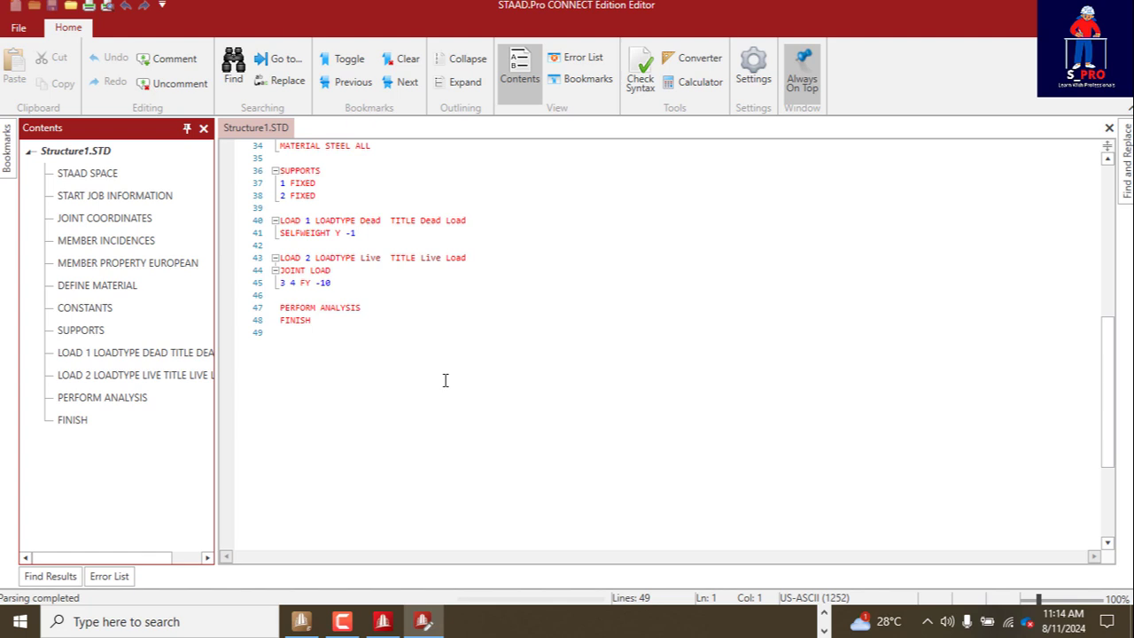
{"action": "left_click_drag", "start_coordinate": [445, 380], "coordinate": [272, 118]}
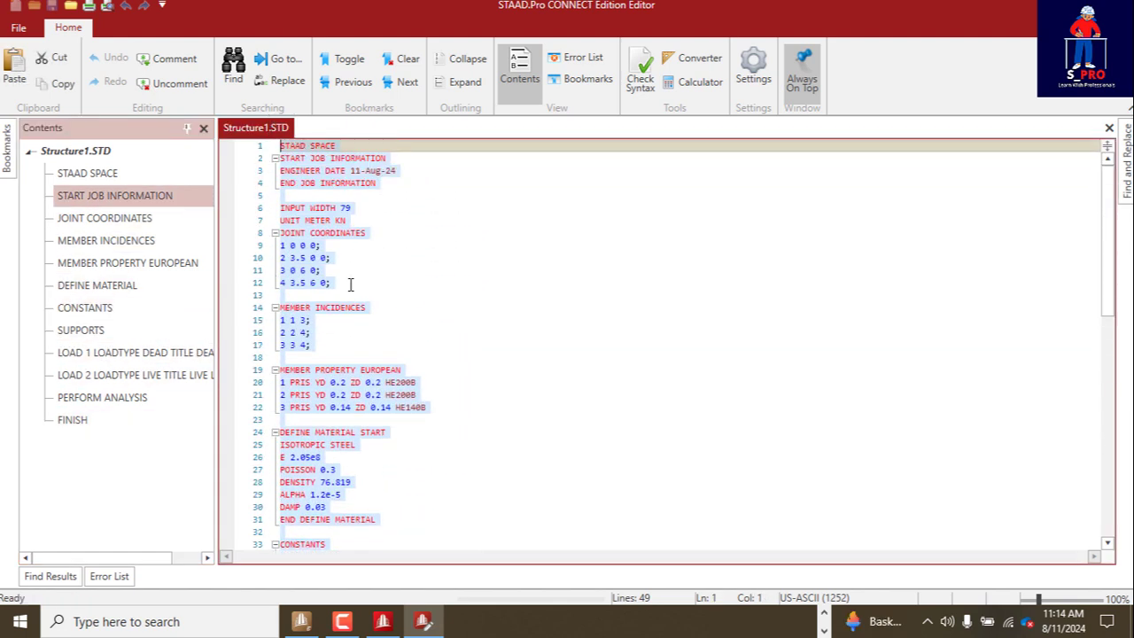
{"action": "scroll", "coordinate": [350, 278], "scroll_direction": "down", "scroll_amount": 4}
{"action": "scroll", "coordinate": [285, 266], "scroll_direction": "up", "scroll_amount": 4}
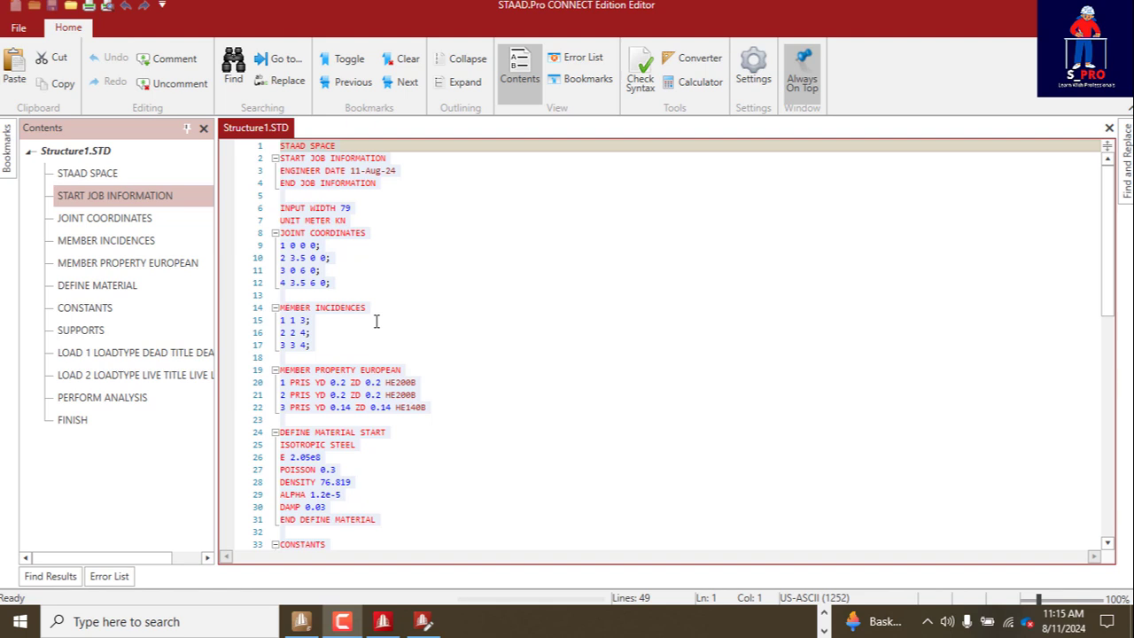
{"action": "scroll", "coordinate": [384, 334], "scroll_direction": "down", "scroll_amount": 3}
{"action": "scroll", "coordinate": [385, 334], "scroll_direction": "up", "scroll_amount": 3}
{"action": "left_click", "coordinate": [380, 407]}
{"action": "scroll", "coordinate": [451, 473], "scroll_direction": "down", "scroll_amount": 3}
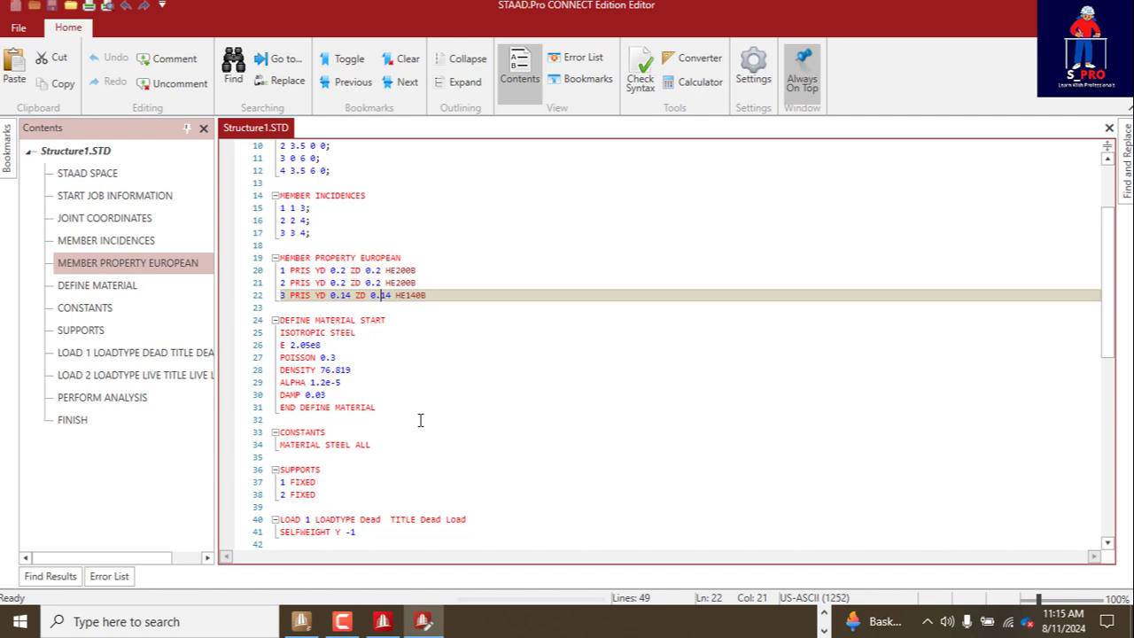
Step: Replace the entire command file with the copied ChatGPT text and check its syntax
{"action": "key", "text": "ctrl+a"}
{"action": "scroll", "coordinate": [412, 407], "scroll_direction": "up", "scroll_amount": 6}
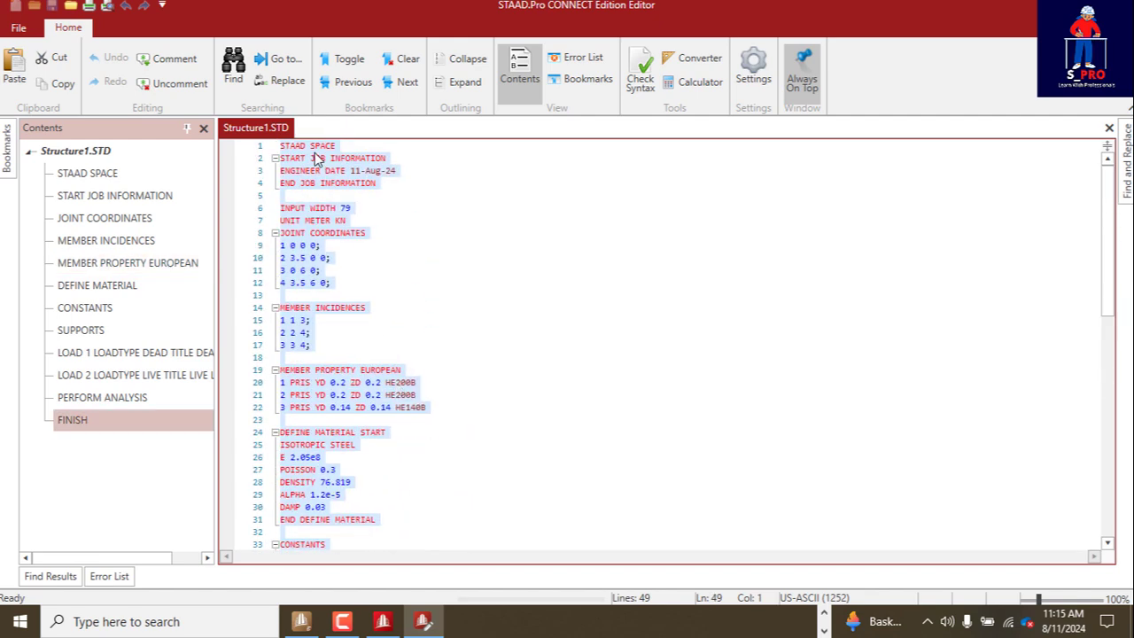
{"action": "key", "text": "ctrl+v"}
{"action": "scroll", "coordinate": [358, 246], "scroll_direction": "up", "scroll_amount": 10}
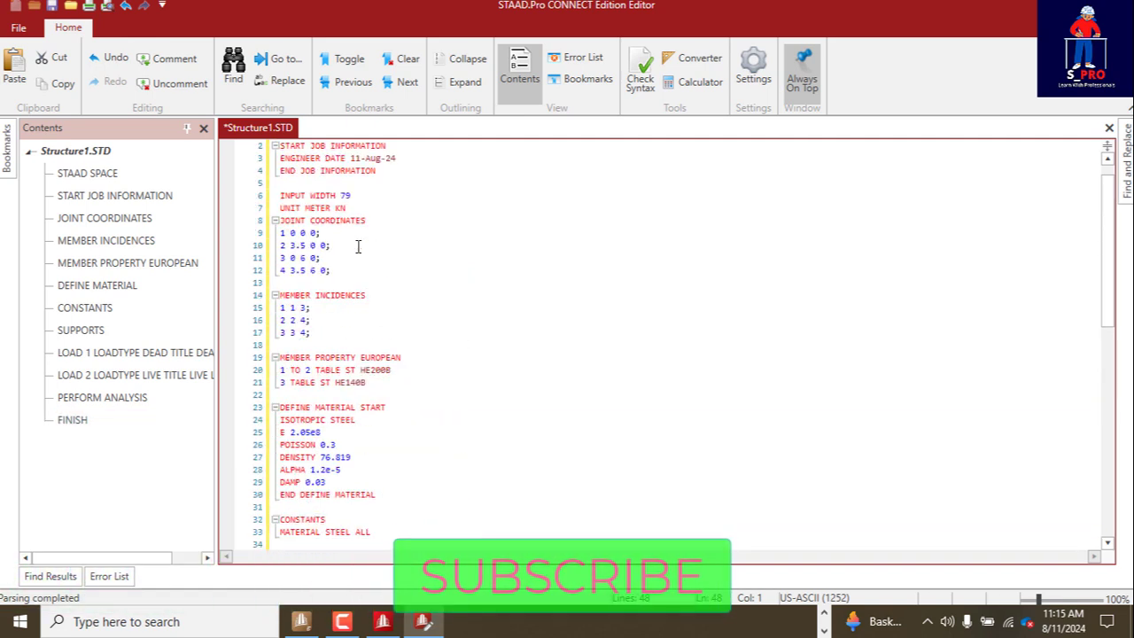
{"action": "scroll", "coordinate": [358, 249], "scroll_direction": "up", "scroll_amount": 1}
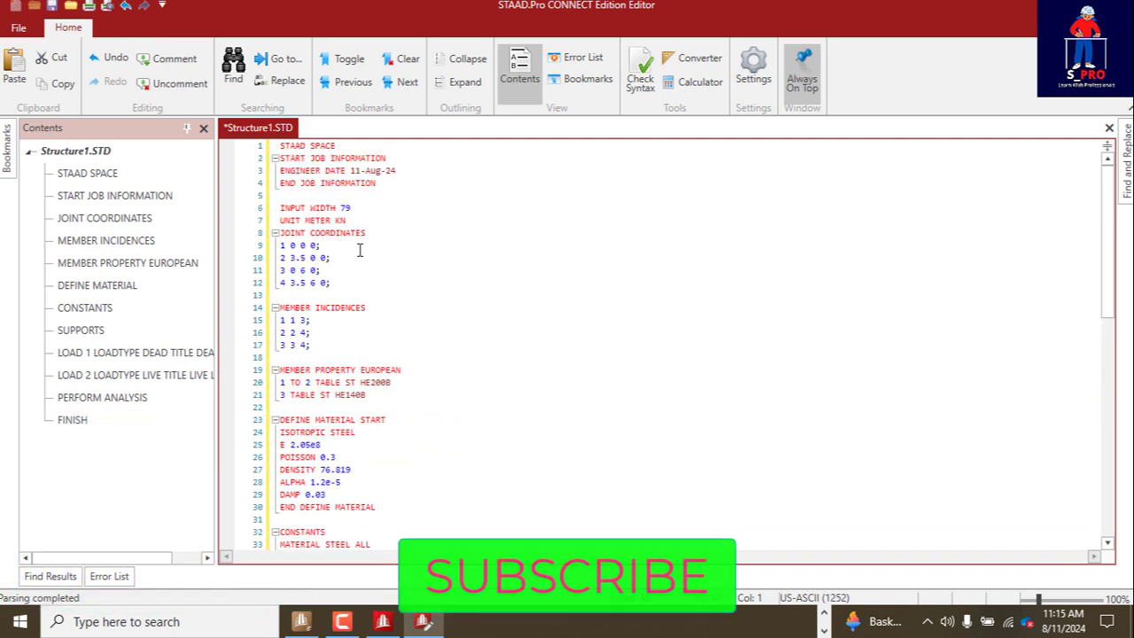
{"action": "left_click", "coordinate": [639, 74]}
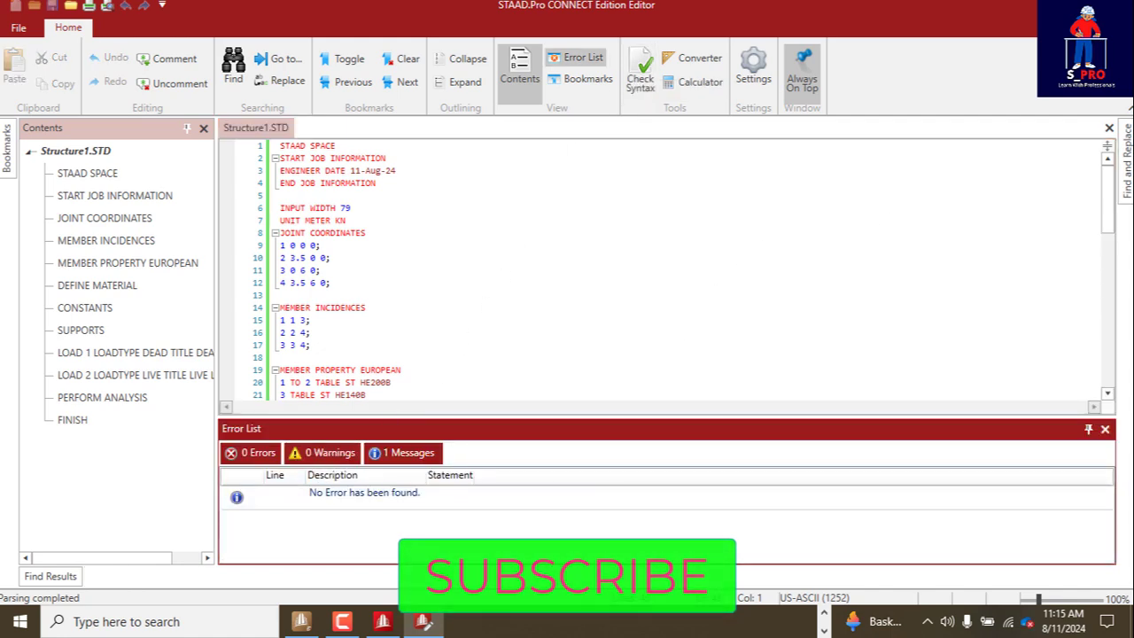
Step: Close the editor with Alt+F4 to return to the updated model
{"action": "key", "text": "alt+F4"}
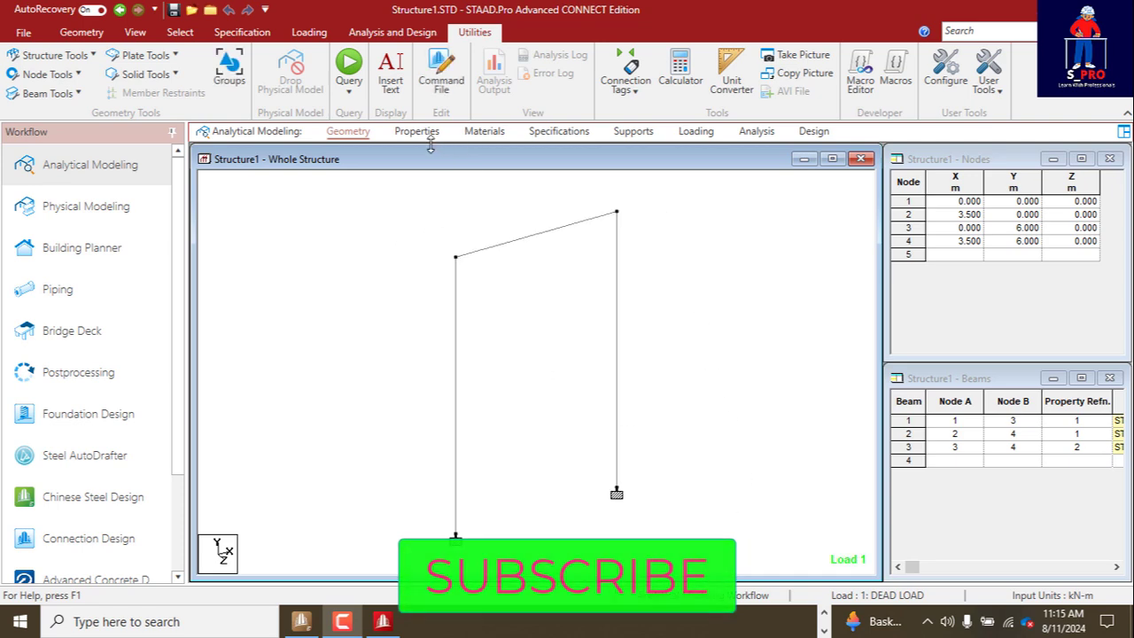
Step: Confirm members 1–2 use HE200B and member 3 uses HE140B in section properties
{"action": "left_click", "coordinate": [419, 131]}
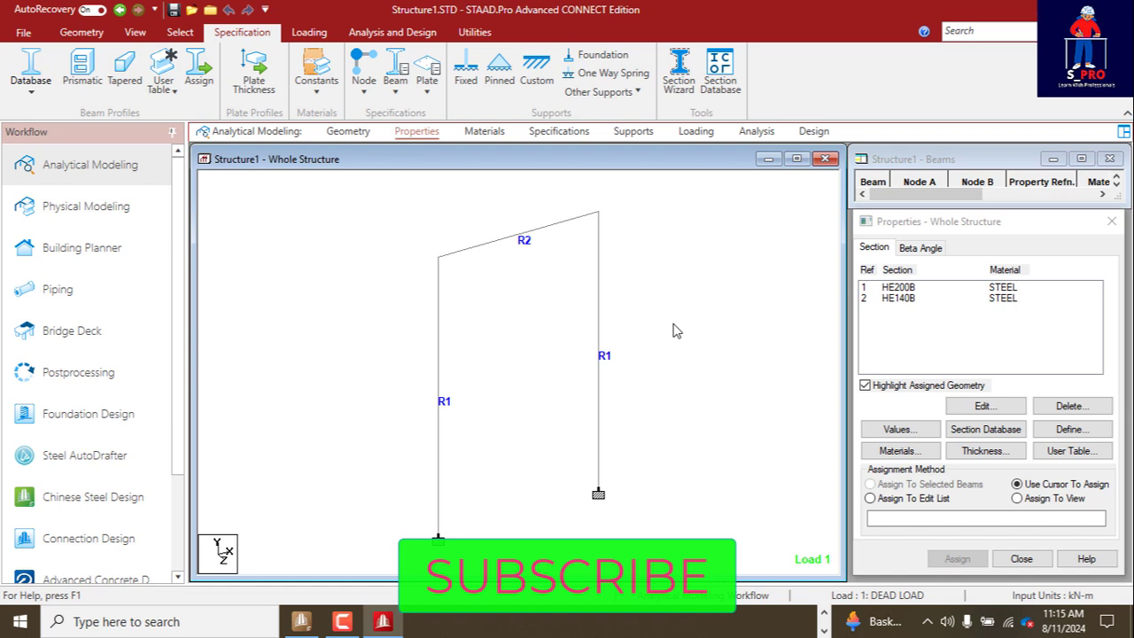
{"action": "left_click", "coordinate": [901, 288]}
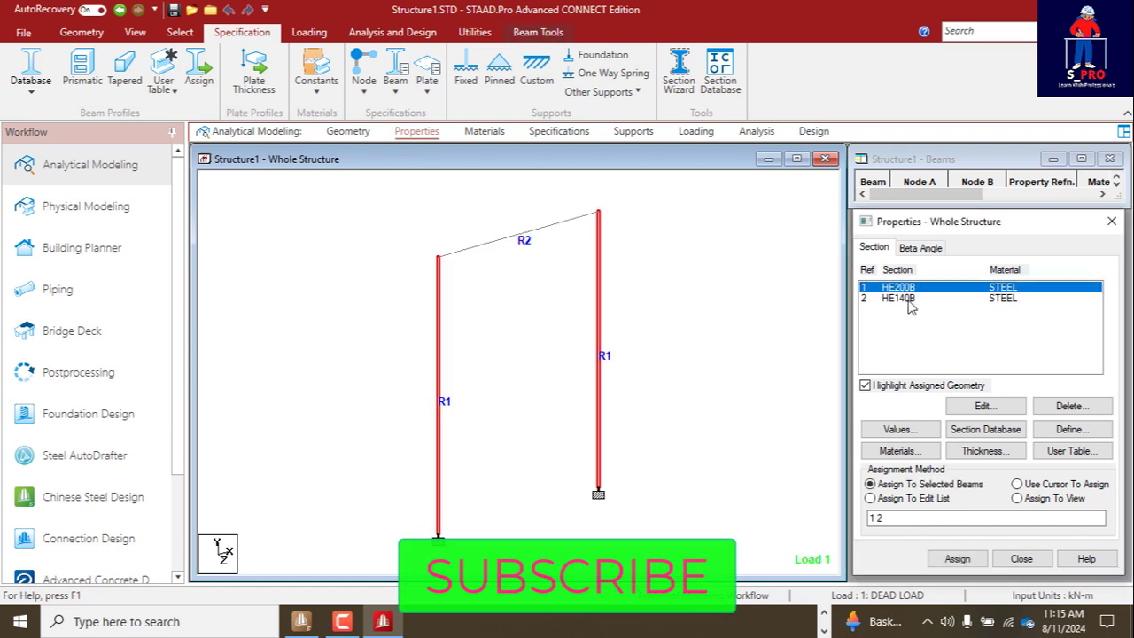
{"action": "left_click", "coordinate": [910, 298]}
{"action": "left_click", "coordinate": [733, 308]}
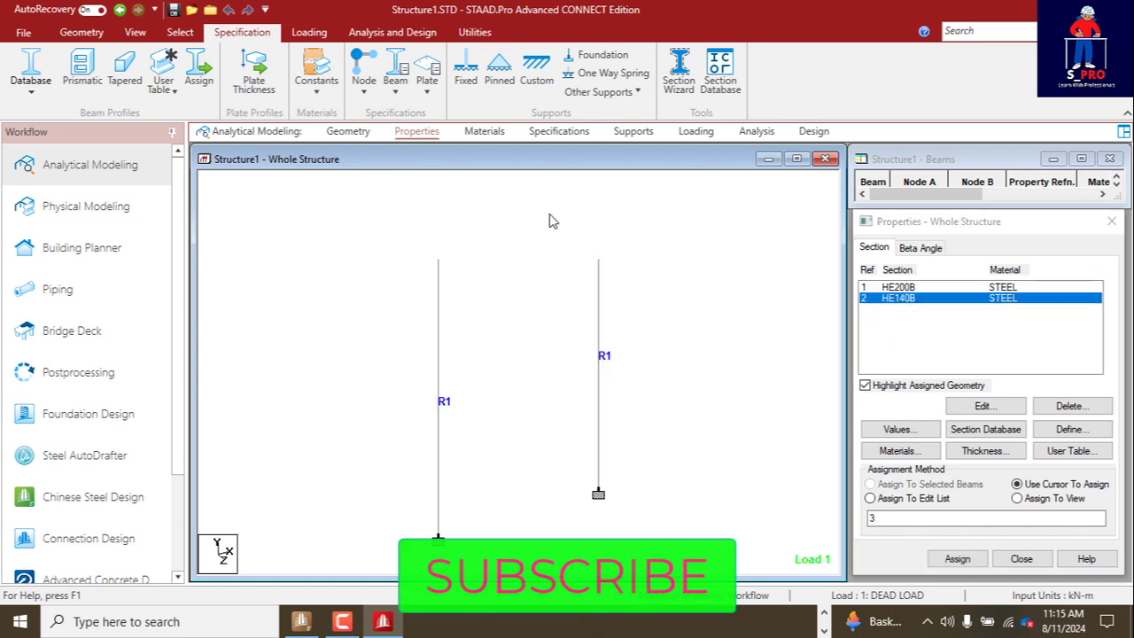
Step: Show the portal frame as a maximized 3D rendering and rotate it
{"action": "left_click", "coordinate": [135, 34]}
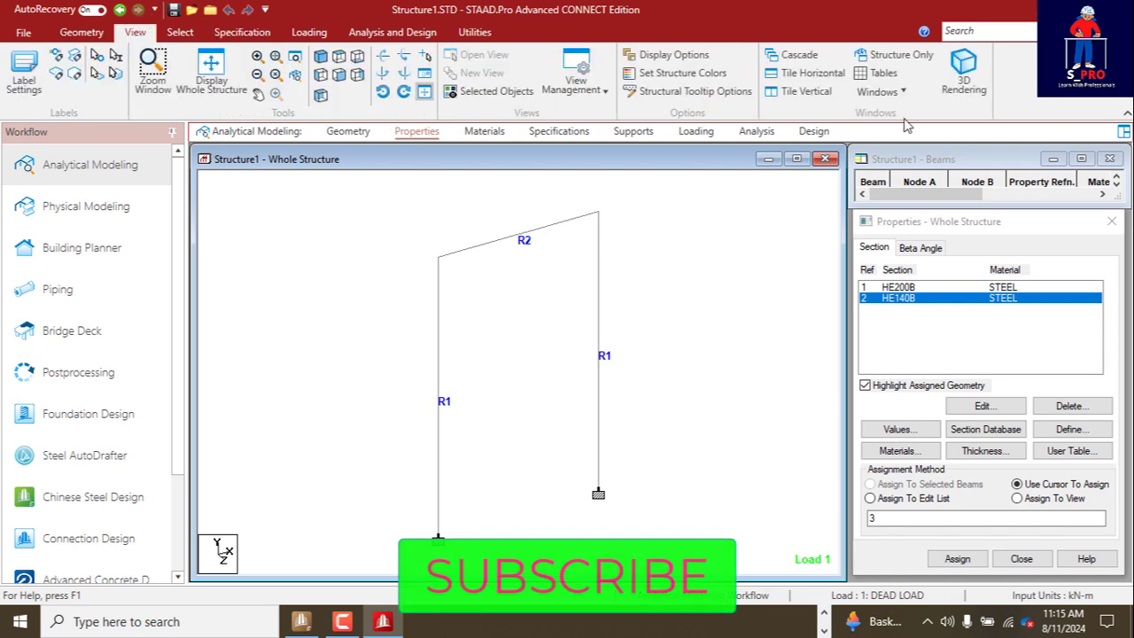
{"action": "left_click", "coordinate": [969, 62]}
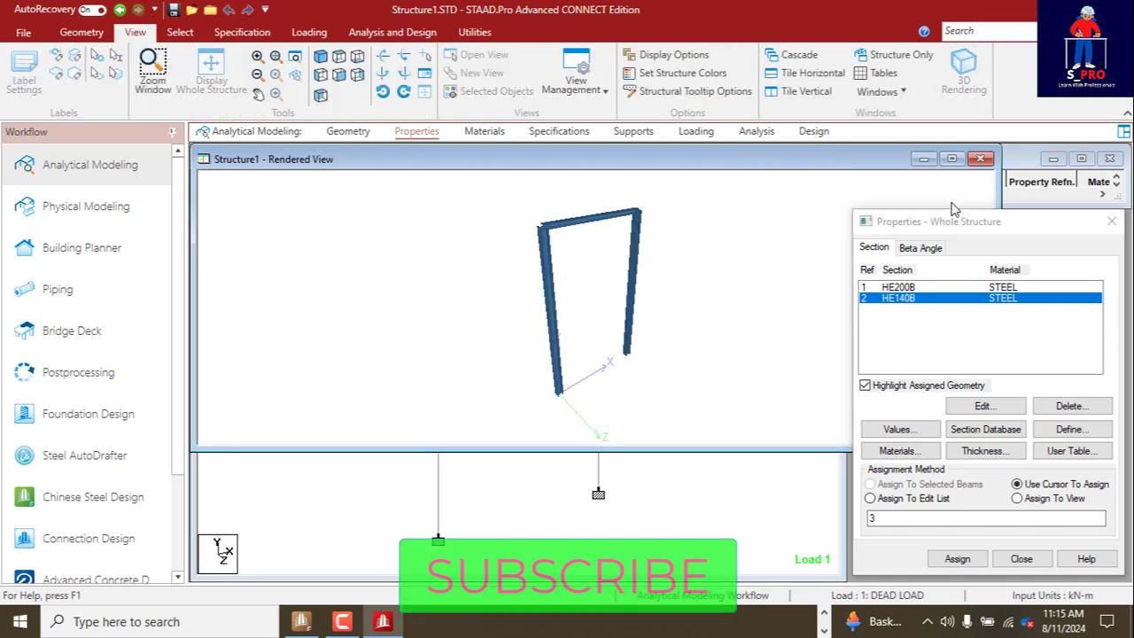
{"action": "left_click", "coordinate": [951, 159]}
{"action": "left_click_drag", "start_coordinate": [678, 293], "coordinate": [696, 372]}
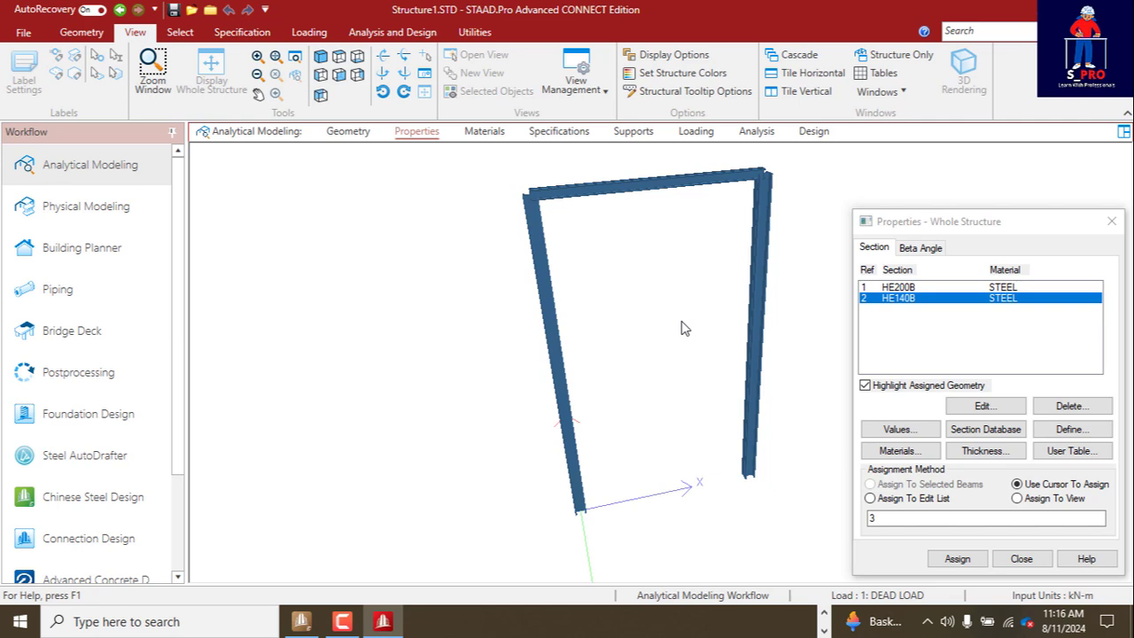
Step: Inspect dead-load SELFWEIGHT Y -1 and live-load FY -10 kN at nodes 3 and 4
{"action": "left_click", "coordinate": [695, 131]}
{"action": "left_click", "coordinate": [881, 213]}
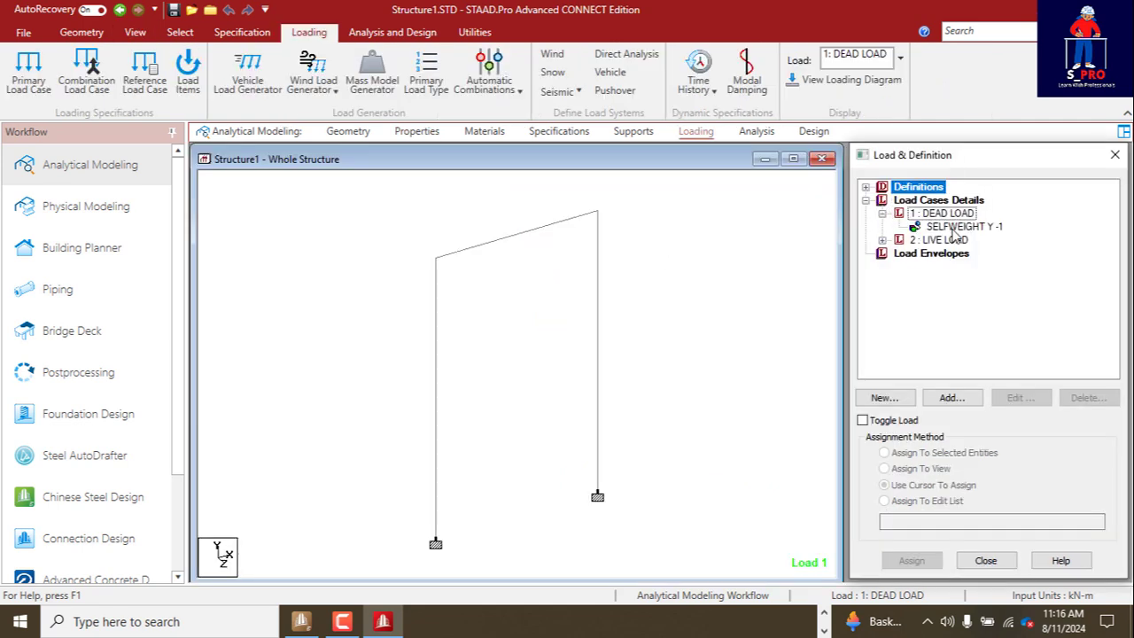
{"action": "left_click", "coordinate": [956, 227]}
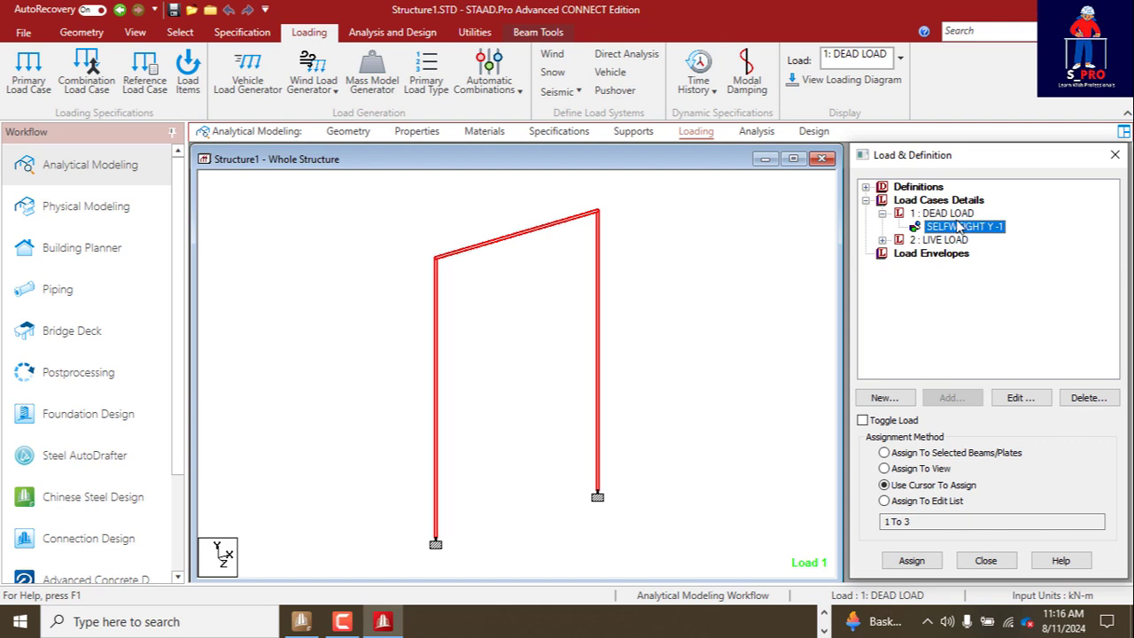
{"action": "left_click", "coordinate": [882, 241]}
{"action": "left_click", "coordinate": [932, 255]}
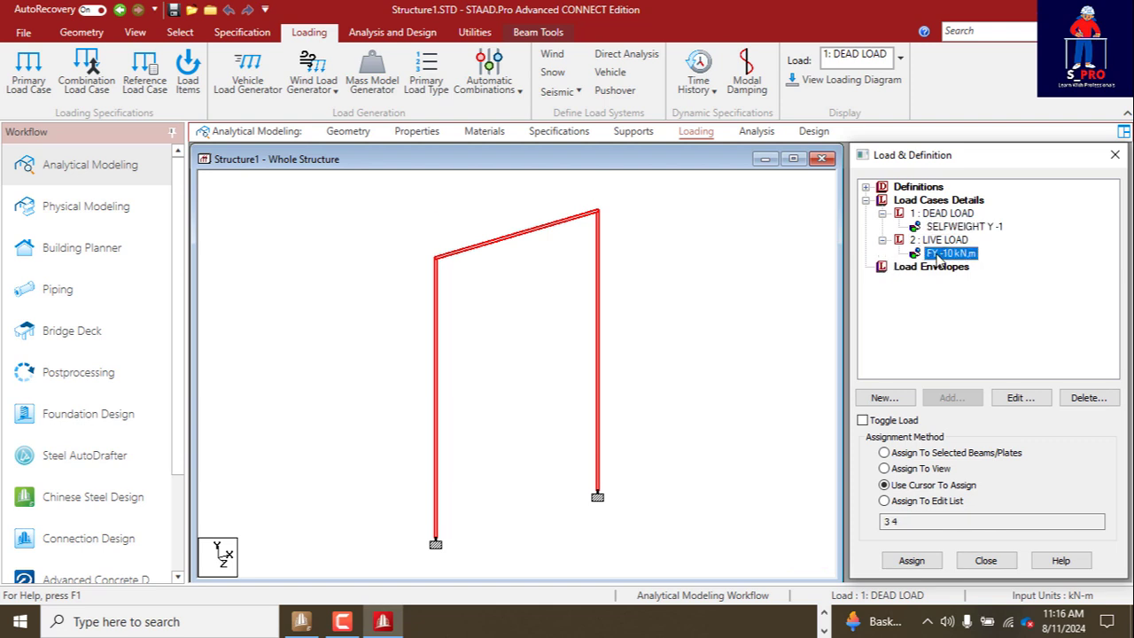
{"action": "left_click", "coordinate": [753, 285]}
{"action": "left_click", "coordinate": [948, 255]}
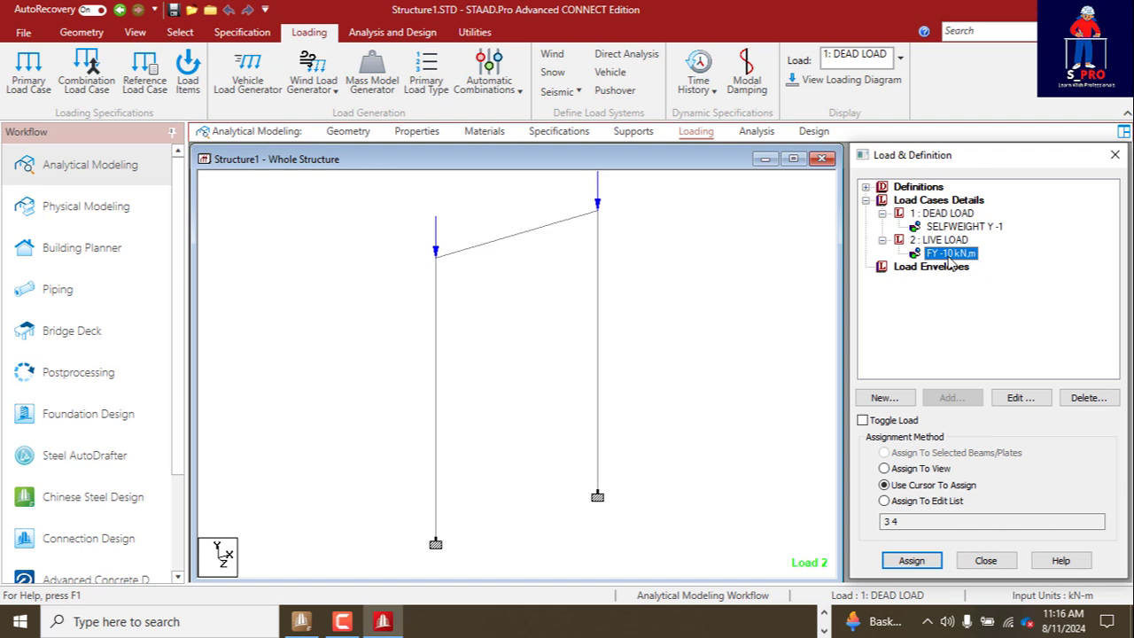
{"action": "scroll", "coordinate": [567, 375], "scroll_direction": "down", "scroll_amount": 2}
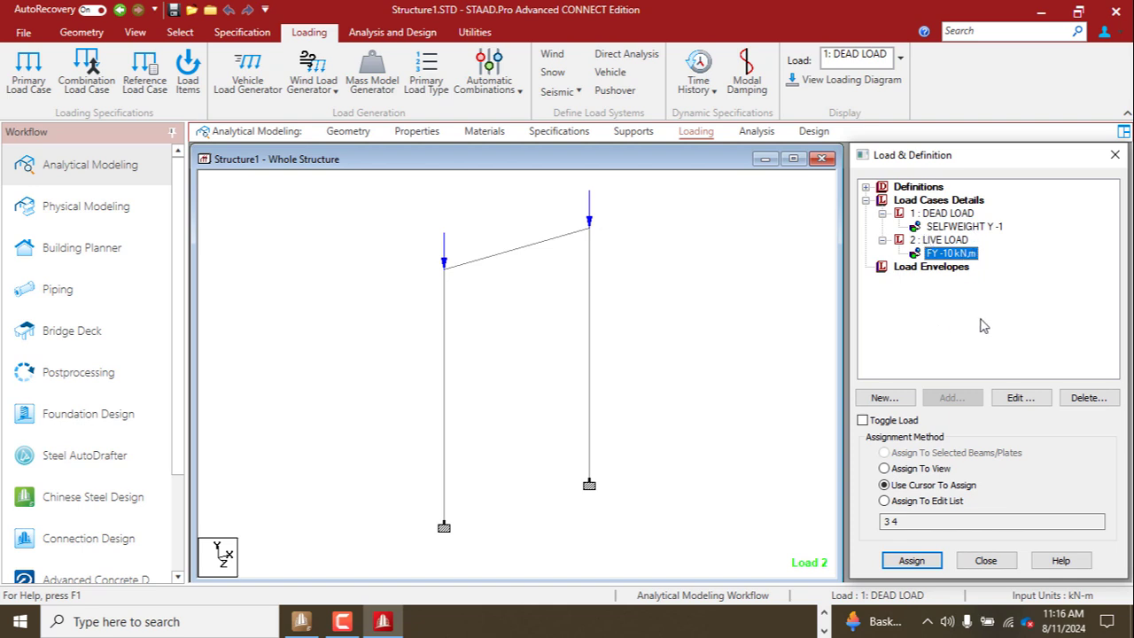
{"action": "scroll", "coordinate": [687, 303], "scroll_direction": "down", "scroll_amount": 2}
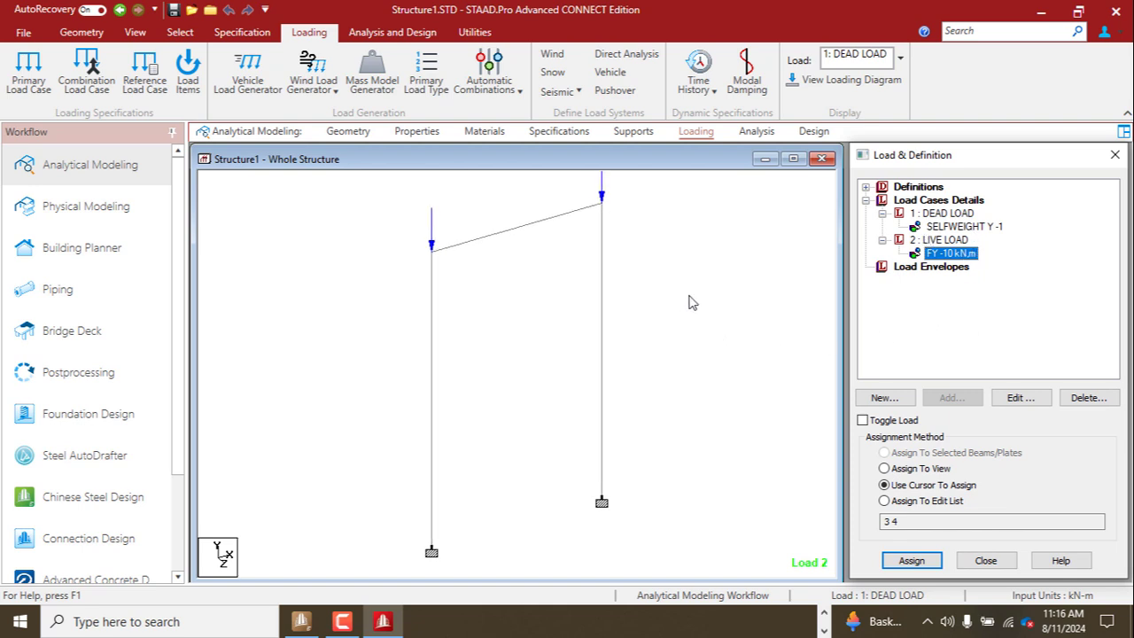